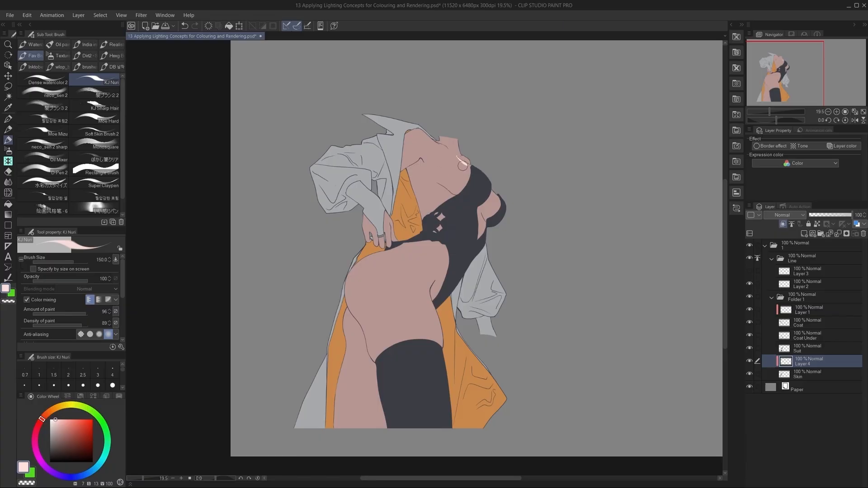
Paint pale pink light shapes on the skin of the upper chest and side of the bust on the clipped Layer 4.
left_click_drag(458, 156, 467, 164)
mouse_move(460, 160)
left_mouse_down()
mouse_move(497, 212)
mouse_move(502, 195)
left_mouse_up()
key("ctrl+z")
key("ctrl+z")
key("ctrl+z")
Paint a pale pink band of light along the top of the shoulder towards the neck on Layer 4.
key("ctrl+z")
left_click_drag(492, 189, 499, 195)
Paint a beige light shape on the upper bust of the suit on a new layer clipped above Suit.
key("ctrl+z")
left_click_drag(462, 156, 471, 168)
key("ctrl+z")
mouse_move(411, 132)
left_mouse_down()
mouse_move(443, 150)
mouse_move(438, 131)
mouse_move(428, 135)
mouse_move(449, 152)
left_mouse_up()
key("ctrl+z")
key("ctrl+z")
key("ctrl+z")
key("ctrl+z")
key("ctrl+z")
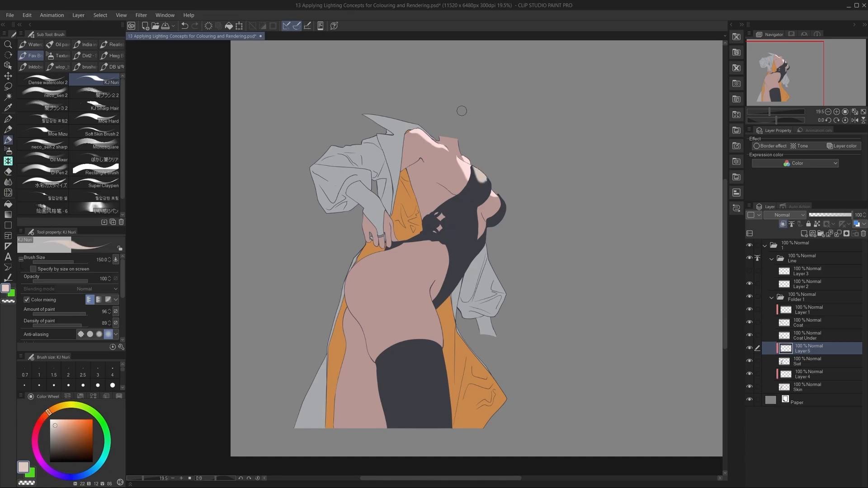
key("ctrl+z")
mouse_move(475, 168)
left_mouse_down()
mouse_move(473, 180)
mouse_move(487, 179)
mouse_move(475, 181)
mouse_move(483, 174)
mouse_move(477, 193)
mouse_move(487, 182)
left_mouse_up()
key("ctrl+z")
Extend the pale pink light over the neck and upper chest on Layer 4, trimming its edges with transparent colour.
left_click(809, 375)
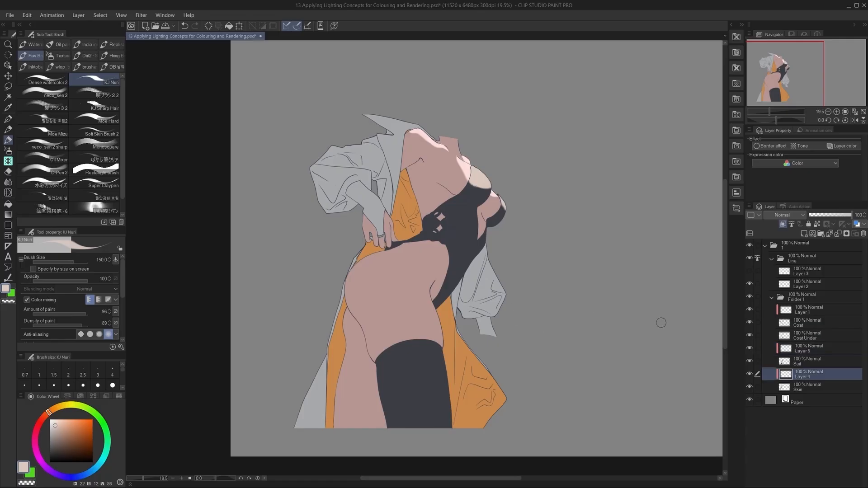
left_click(457, 156, "alt")
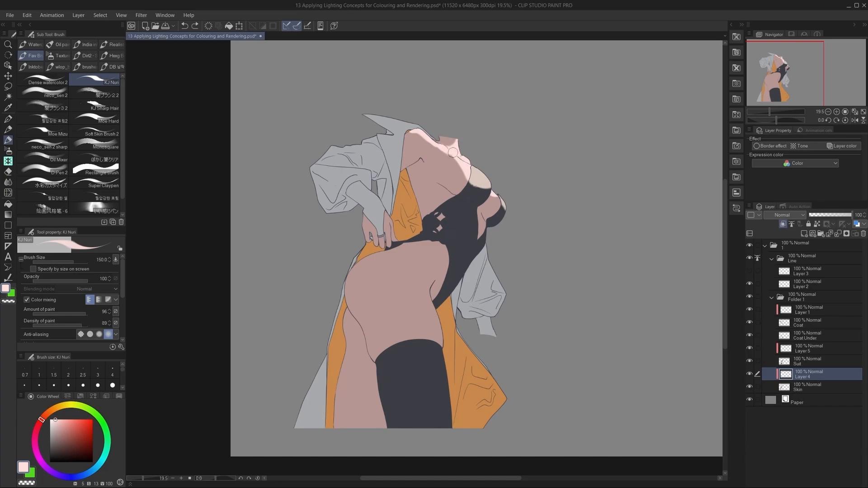
key("ctrl+z")
key("c")
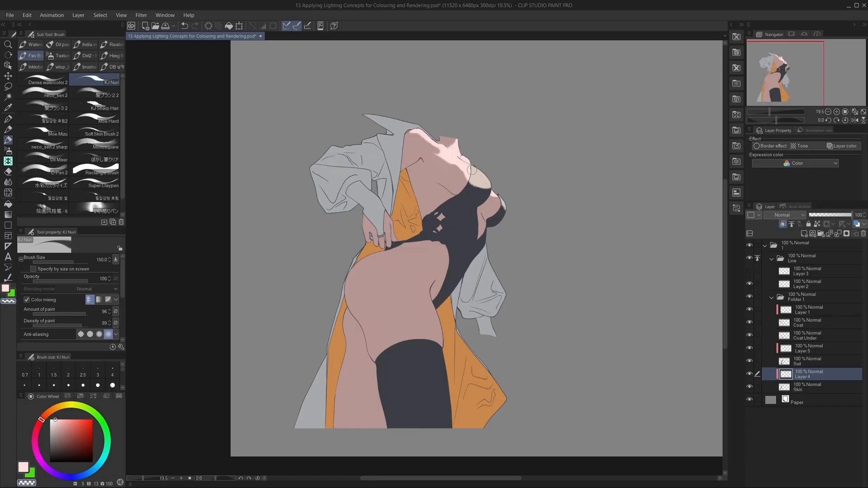
key("ctrl+z")
left_click_drag(472, 169, 467, 179)
key("ctrl+z")
Refine the pale pink light on the skin at the outer side of the bust on Layer 4.
key("ctrl+z")
key("c")
left_click_drag(493, 191, 496, 199)
key("ctrl+z")
key("c")
left_click(490, 188, "alt")
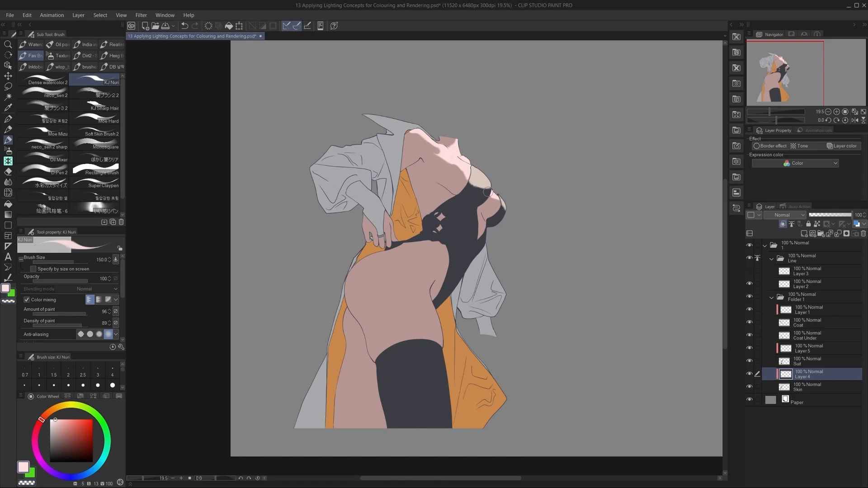
key("ctrl+z")
Paint near-white light over the outer part of the hanging sleeve on Layer 1, clipped above Coat.
left_click(807, 310)
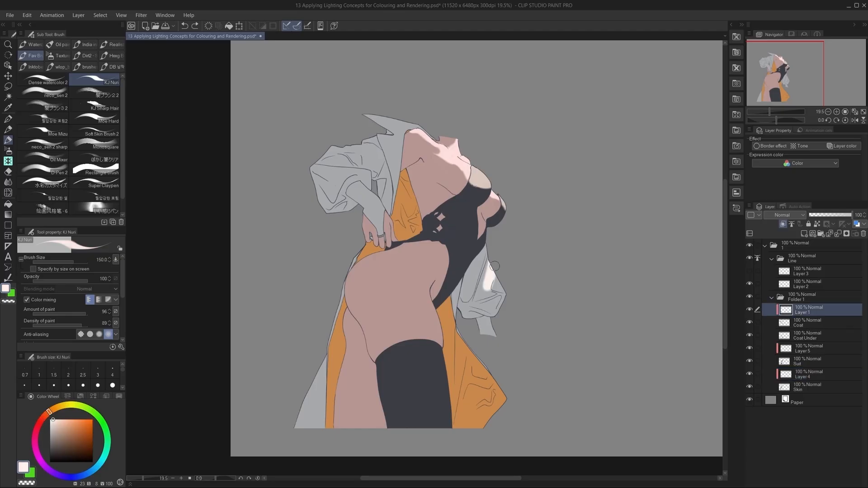
mouse_move(492, 271)
left_mouse_down()
mouse_move(487, 285)
mouse_move(496, 290)
mouse_move(491, 264)
mouse_move(506, 300)
mouse_move(499, 310)
mouse_move(504, 300)
left_mouse_up()
key("ctrl+z")
key("ctrl+z")
left_click_drag(488, 256, 477, 287)
Shape the inner edge of the hanging sleeve's light along its upper folds on Layer 1.
key("ctrl+z")
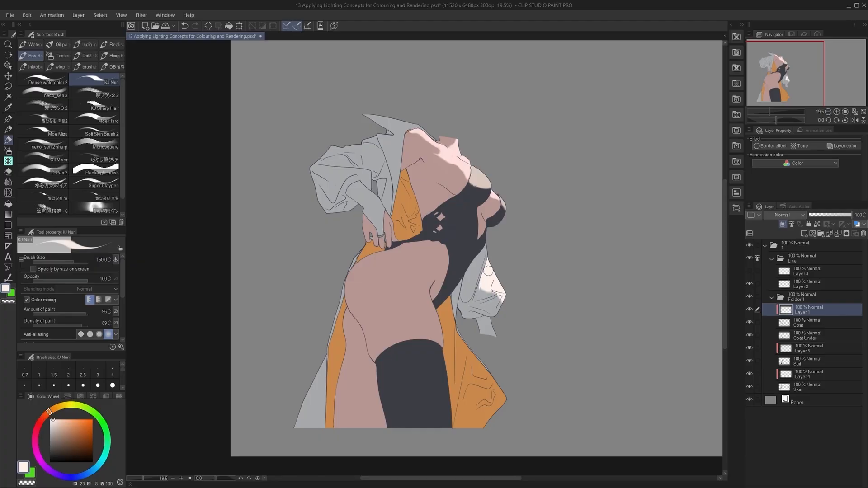
key("ctrl+z")
mouse_move(487, 255)
left_mouse_down()
mouse_move(479, 290)
mouse_move(498, 275)
mouse_move(483, 290)
mouse_move(496, 294)
mouse_move(514, 275)
mouse_move(480, 301)
left_mouse_up()
key("ctrl+z")
left_click_drag(487, 249, 480, 278)
key("ctrl+z")
key("ctrl+z")
key("ctrl+z")
left_click_drag(488, 249, 480, 279)
Paint near-white light over the coat collar's raised pointed tip on Layer 1.
left_click_drag(502, 243, 513, 260)
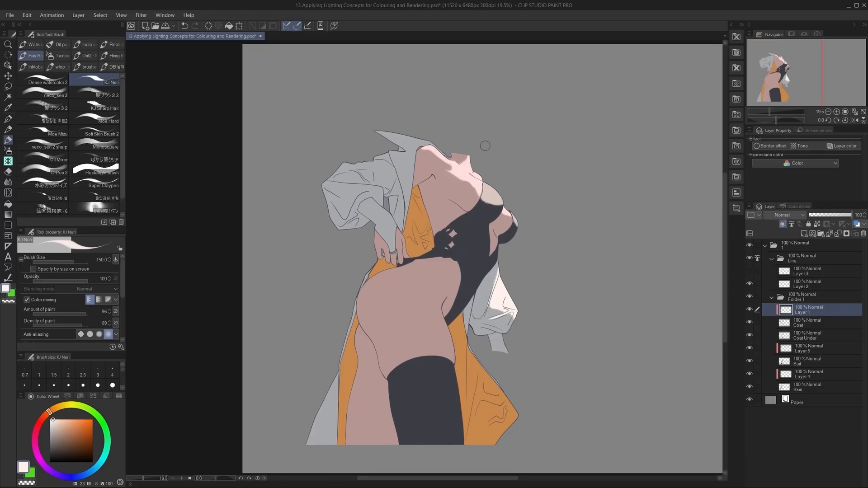
mouse_move(378, 128)
left_mouse_down()
mouse_move(426, 141)
mouse_move(386, 134)
mouse_move(404, 143)
left_mouse_up()
key("ctrl+z")
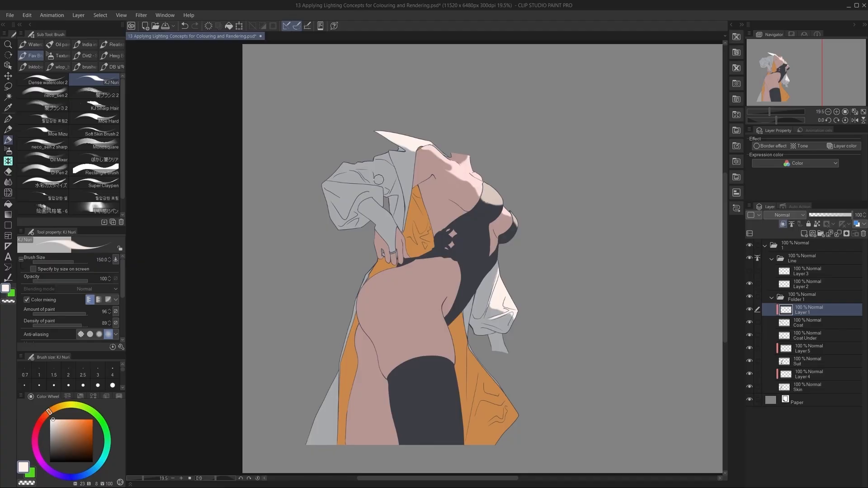
Try a near-white light shape across the bent arm's sleeve on Layer 1.
left_click_drag(339, 186, 380, 199)
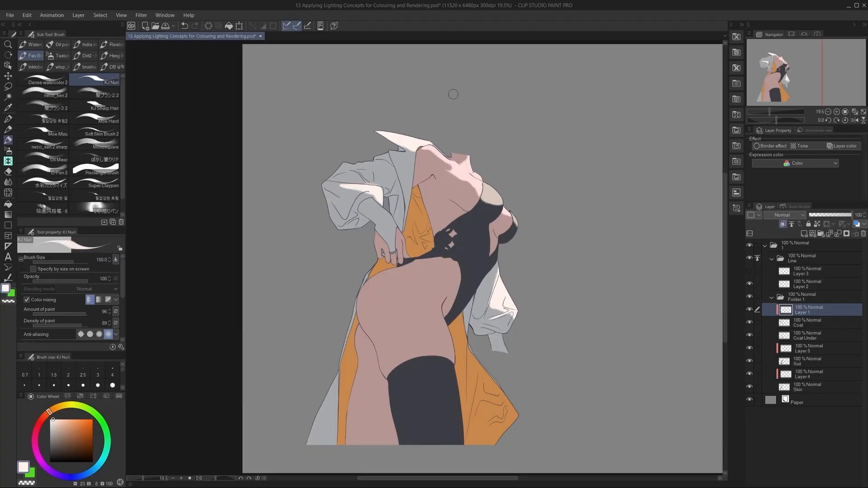
key("ctrl+z")
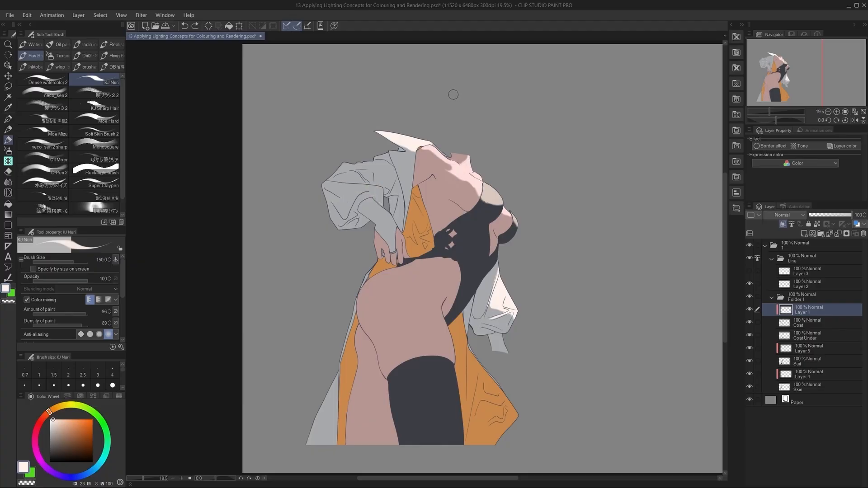
Select the coat collar area and extend its near-white light downwards, trimming the edge with transparent colour before clearing the selection.
mouse_move(410, 153)
left_mouse_down()
mouse_move(413, 177)
mouse_move(405, 152)
left_mouse_up()
key("ctrl+z")
key("c")
key("c")
key("w")
left_click(394, 152)
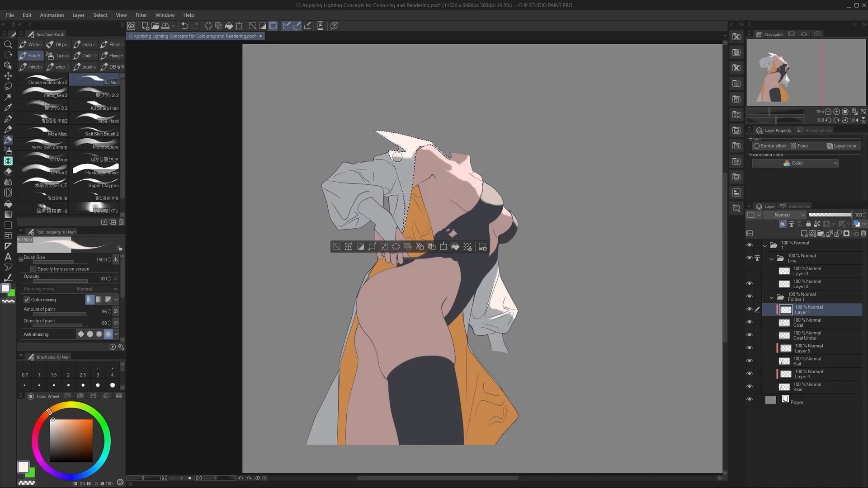
key("ctrl+z")
key("c")
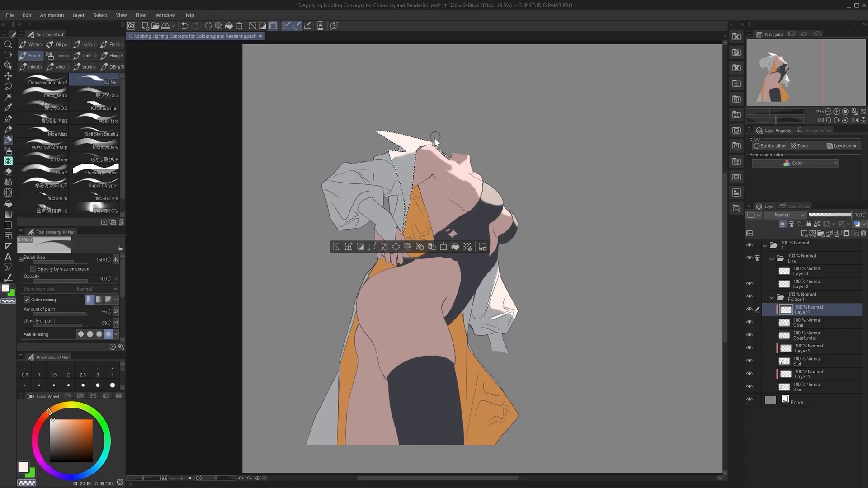
mouse_move(421, 155)
left_mouse_down()
mouse_move(430, 145)
mouse_move(420, 164)
left_mouse_up()
key("ctrl+d")
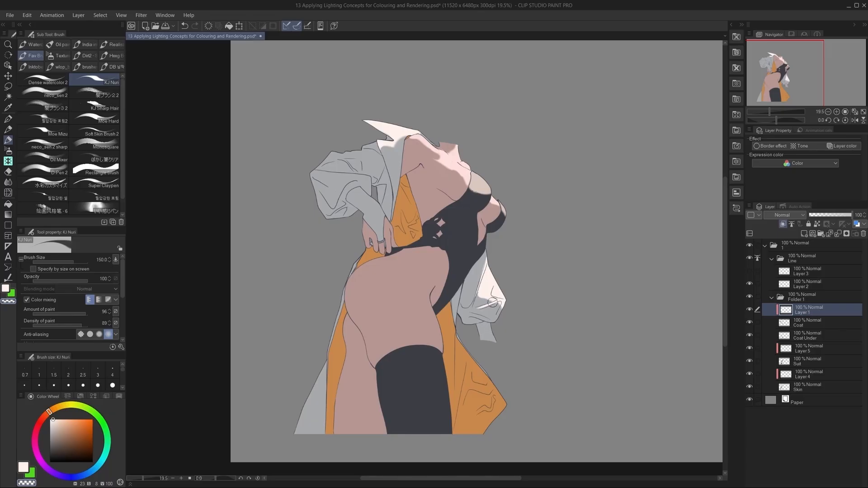
Paint near-white light on the hanging sleeve's cuff on Layer 1.
key("c")
left_click(488, 291, "alt")
left_click_drag(497, 337, 498, 340)
key("ctrl+z")
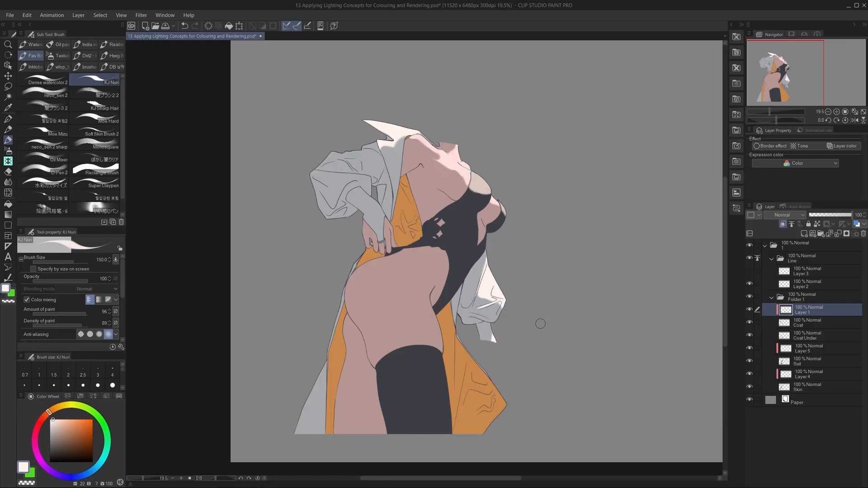
Duplicate the figure's layer folder 1 and rename the copy 2.
left_click_drag(558, 323, 543, 321)
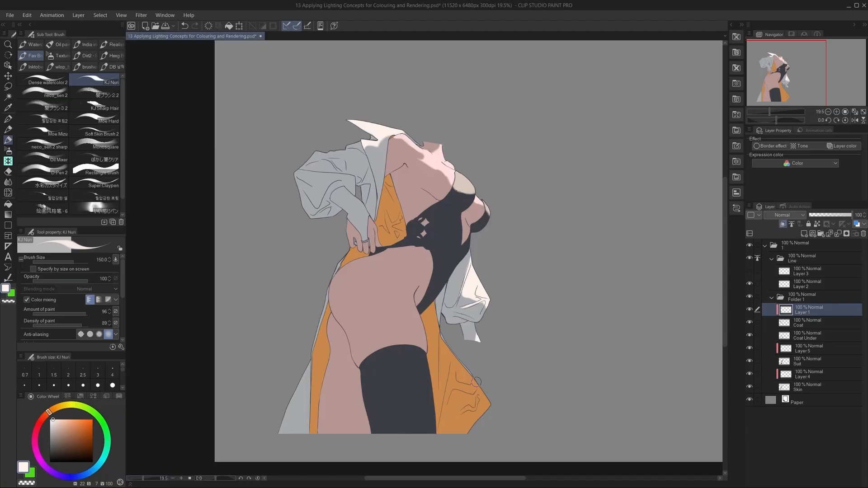
left_click_drag(513, 319, 444, 311)
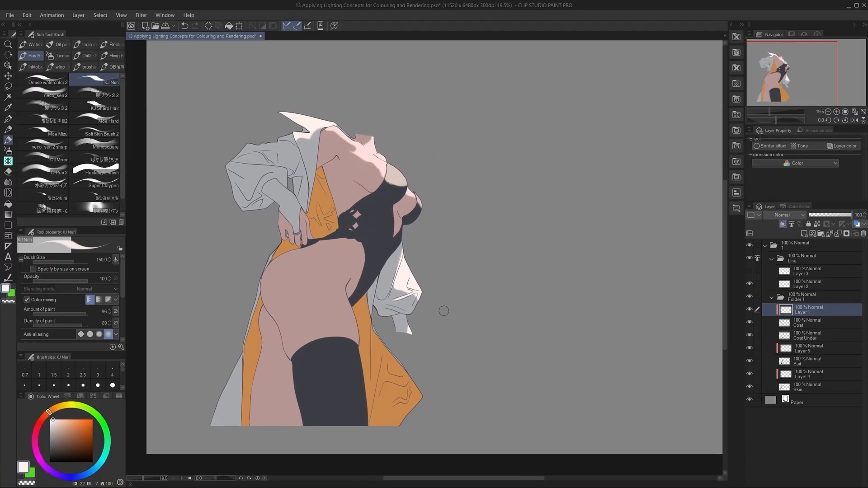
left_click(808, 249)
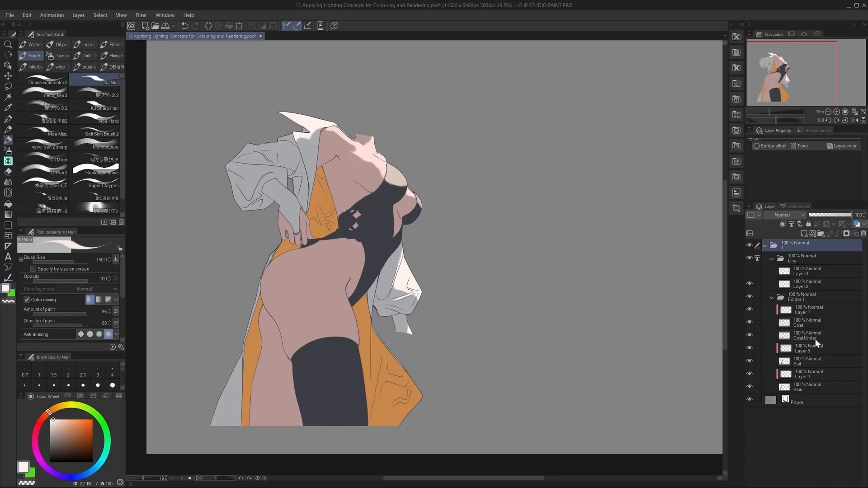
left_click(788, 400)
left_click(785, 249)
key("ctrl+v")
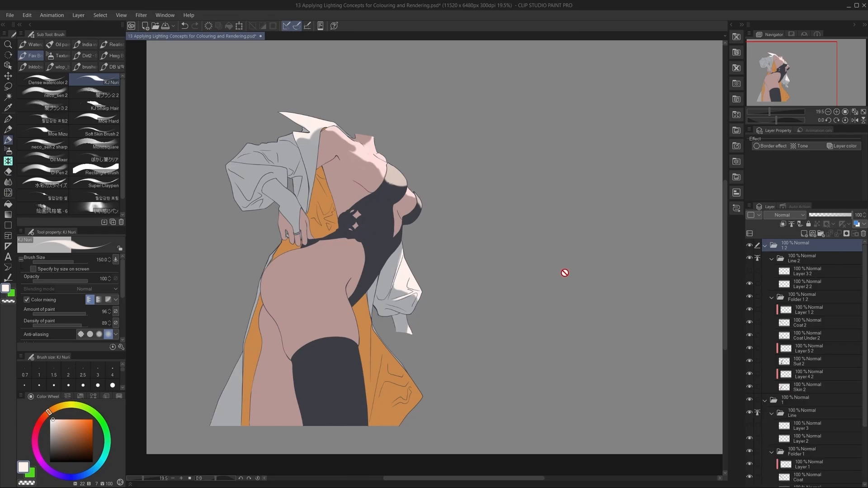
scroll(573, 275, "down", 1)
double_click(785, 250)
type("2")
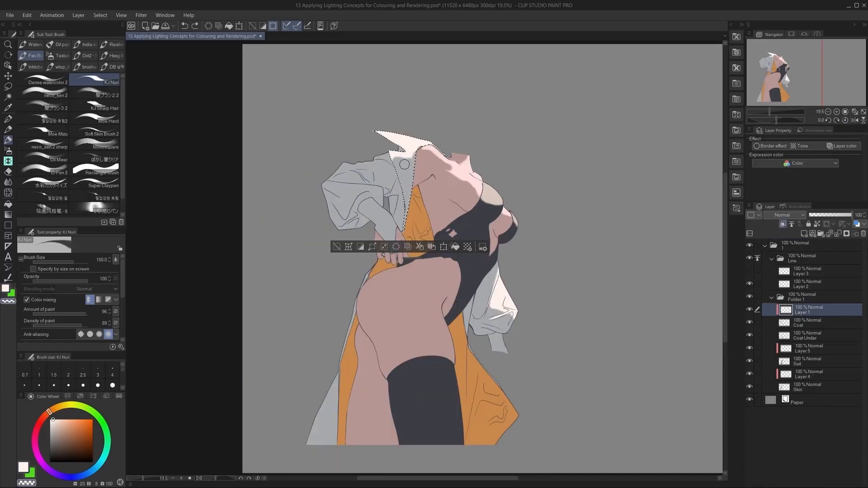
Trim the coat collar's light with transparent colour and paint near-white light on the hanging sleeve's cuff.
left_click_drag(413, 174, 410, 154)
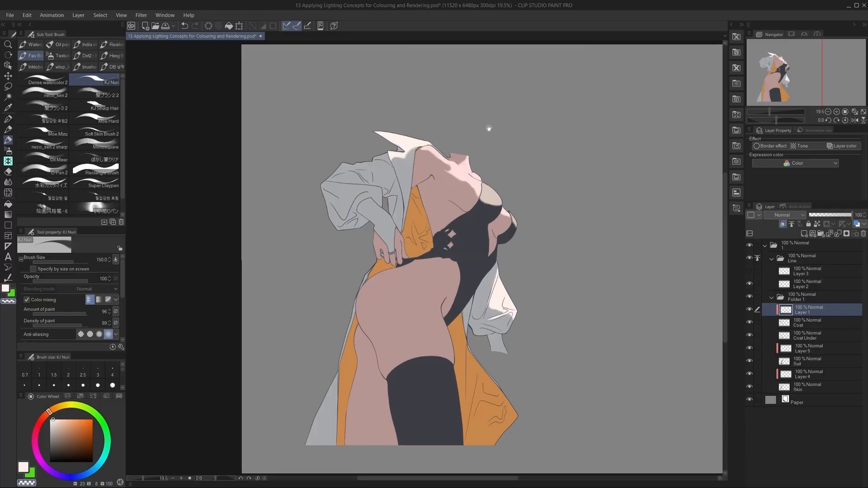
left_click_drag(488, 129, 478, 109)
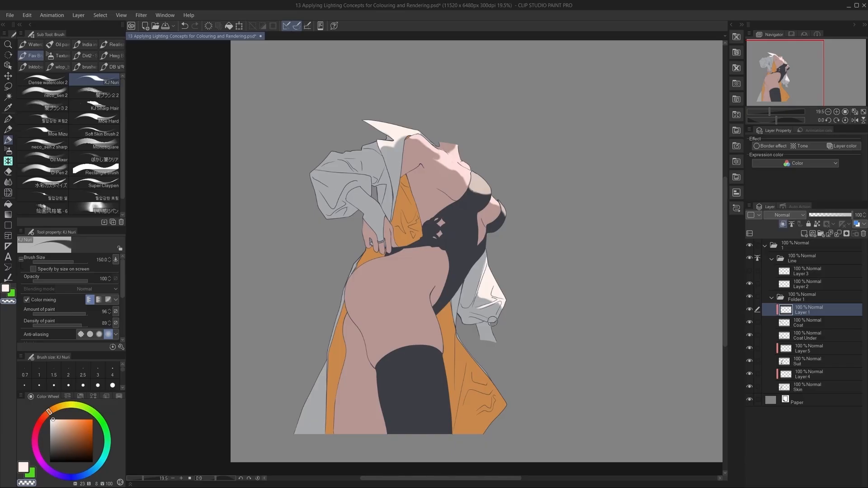
left_click(491, 283, "alt")
left_click_drag(493, 328, 494, 356)
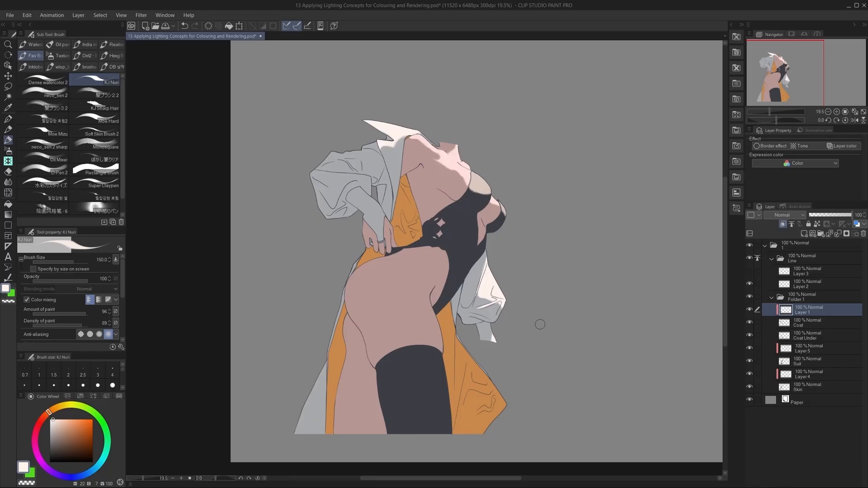
Duplicate folder 1 with all the figure's layers and name the copy 2.
left_click_drag(558, 324, 541, 323)
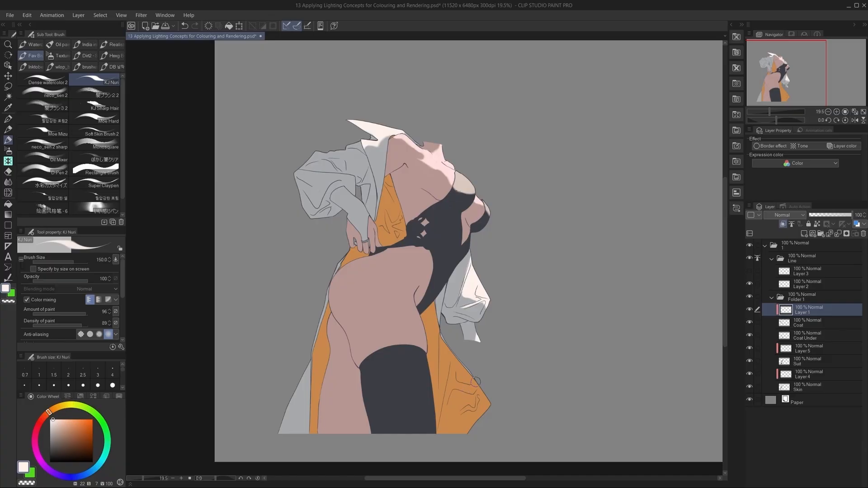
left_click_drag(513, 319, 444, 311)
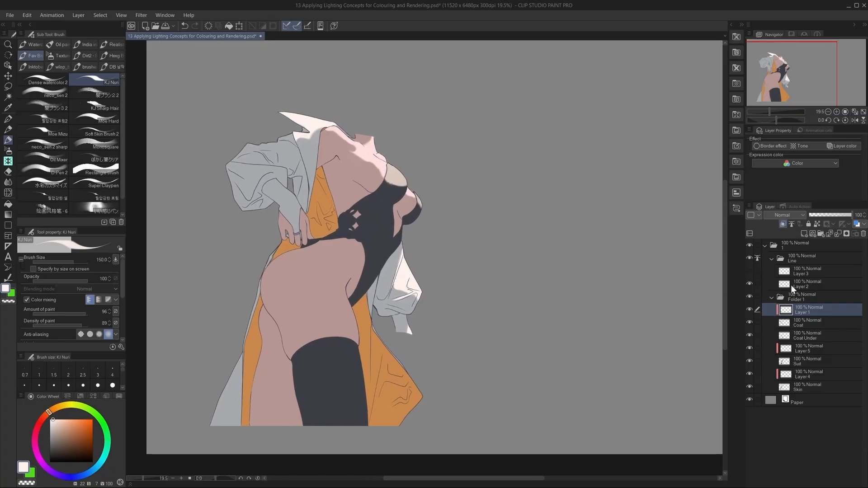
left_click(809, 248)
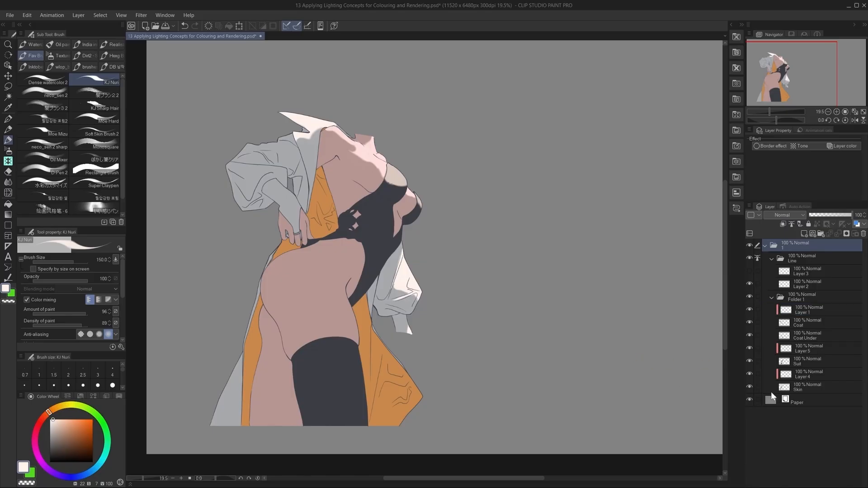
left_click(788, 400)
left_click(786, 248)
key("ctrl+v")
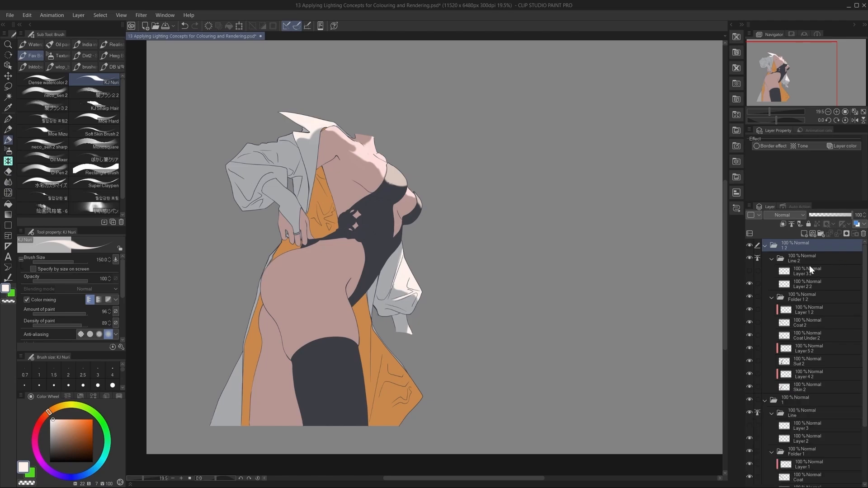
scroll(517, 277, "down", 1)
double_click(785, 249)
type("2")
key("Return")
Move the figure copy in folder 2 horizontally to the right of the original so both stand side by side.
scroll(425, 257, "down", 2)
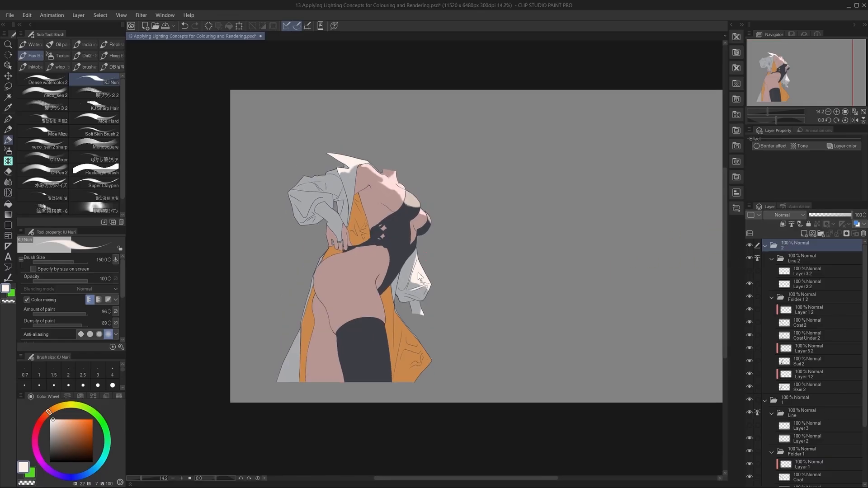
key("ctrl+t")
left_click_drag(392, 297, 566, 296)
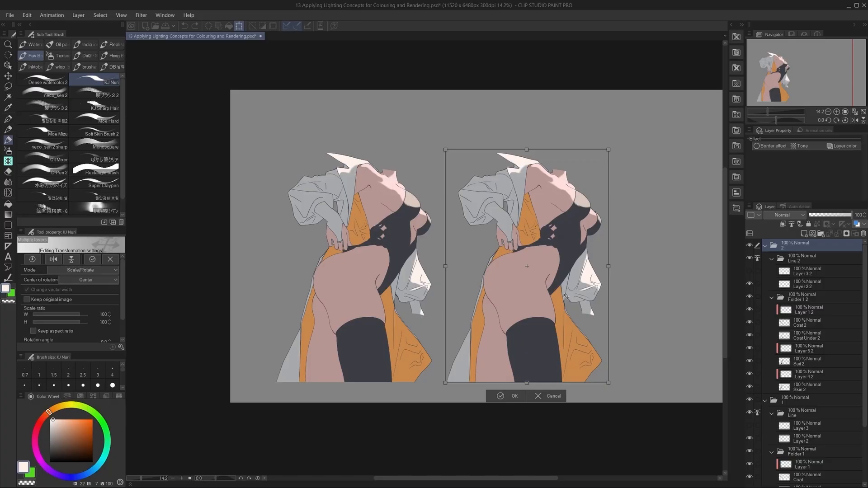
key("Return")
Clear the painted light from the copied figure's clipped layers Layer 1 2, Layer 5 2 and Layer 4 2.
scroll(560, 297, "right", 3)
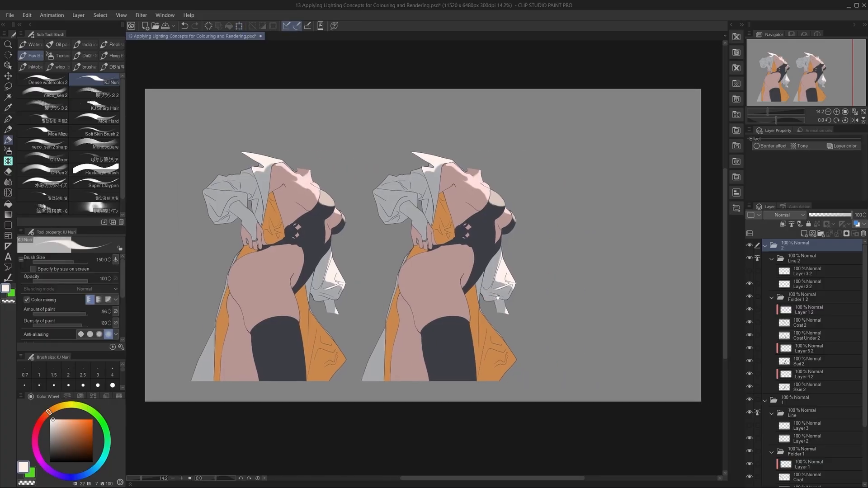
scroll(523, 262, "up", 3)
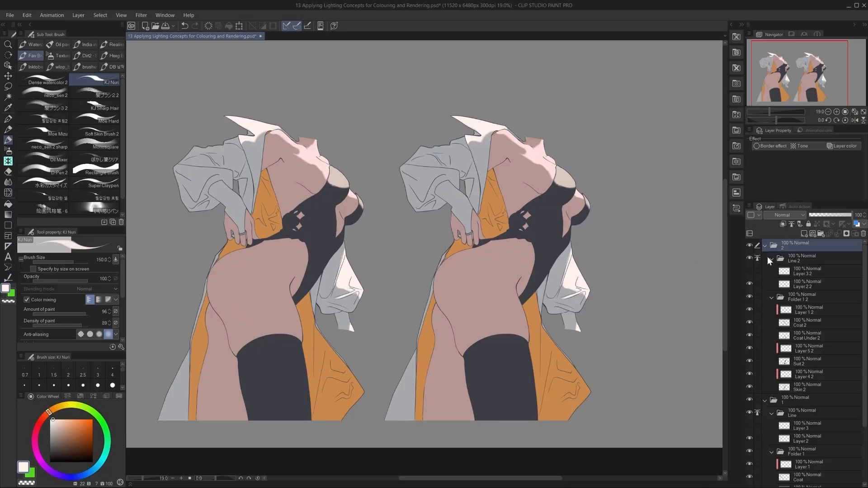
left_click(812, 310)
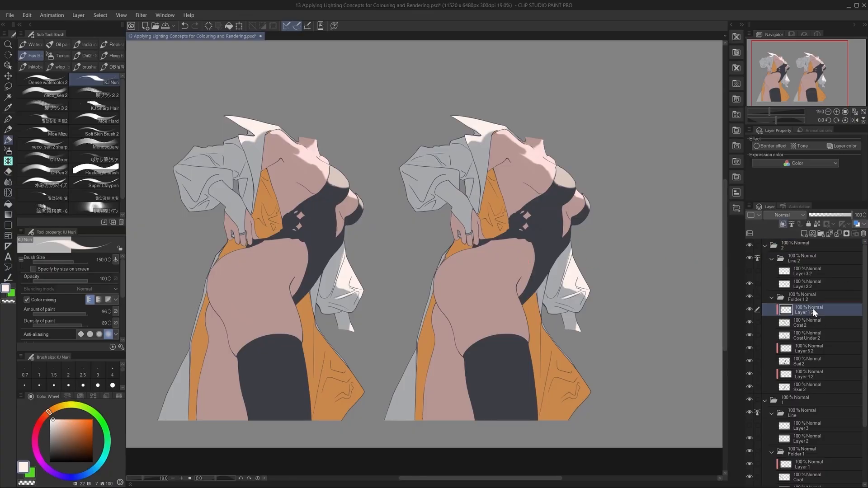
left_click(810, 348)
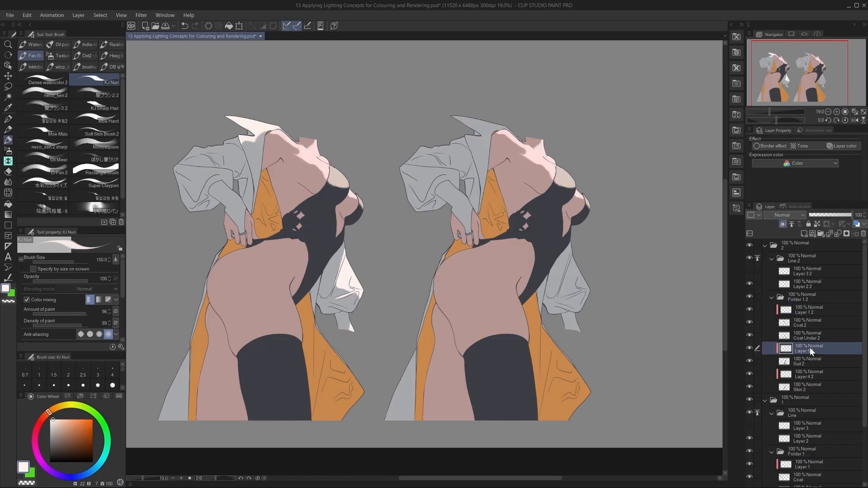
left_click(813, 372)
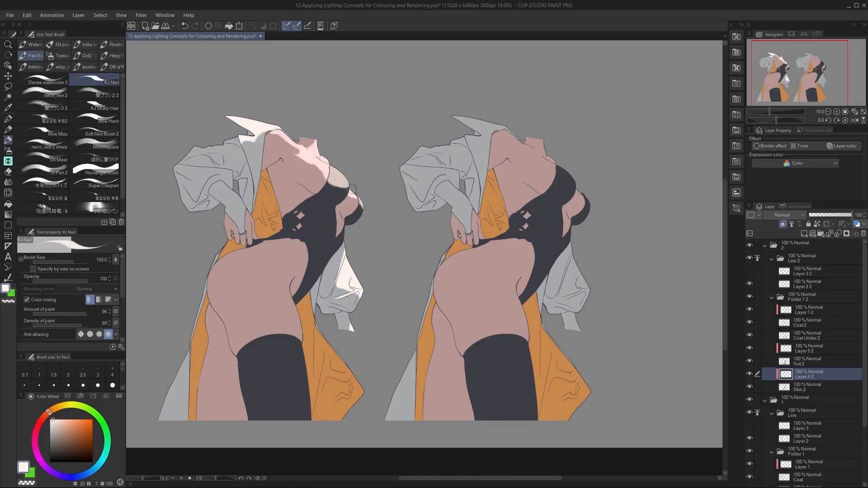
Select the copied figure's front thigh and paint it with pale pink light sampled from the original, at brush size 800.
left_click(313, 162, "alt")
key("bracketright")
key("bracketright")
key("bracketright")
key("bracketright")
key("bracketright")
key("bracketright")
key("bracketright")
key("bracketright")
key("bracketright")
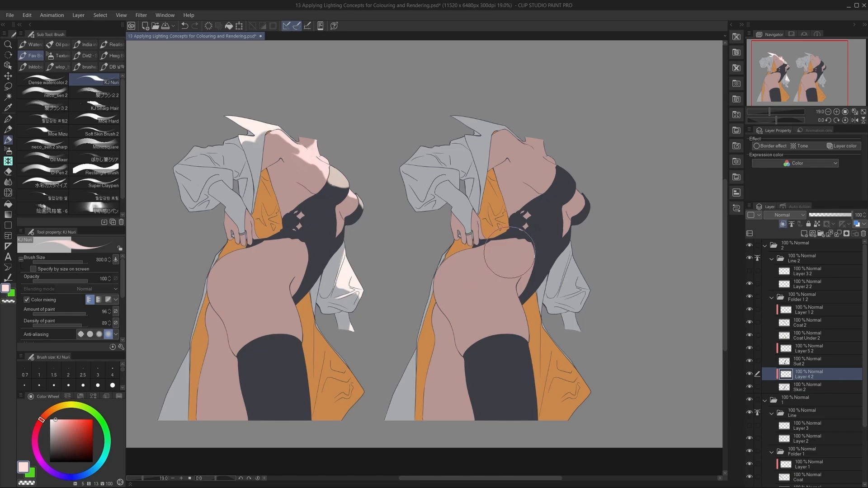
mouse_move(498, 256)
left_mouse_down()
mouse_move(462, 265)
mouse_move(488, 296)
left_mouse_up()
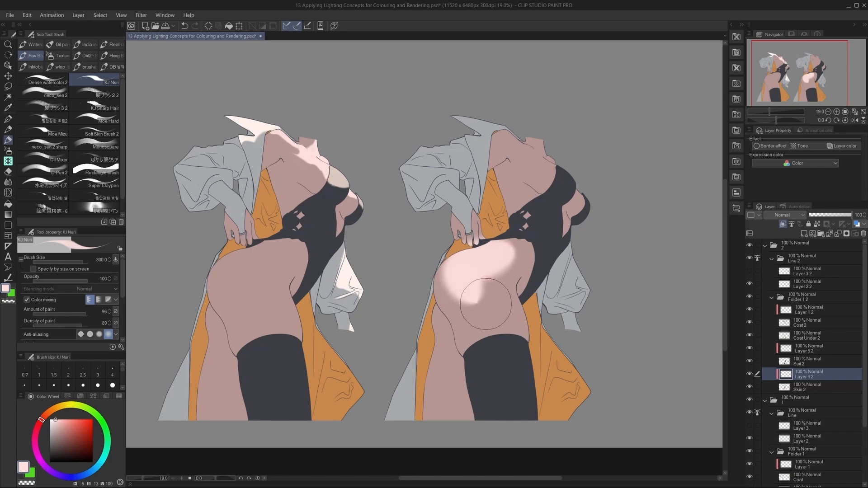
key("ctrl+z")
key("w")
left_click(490, 295)
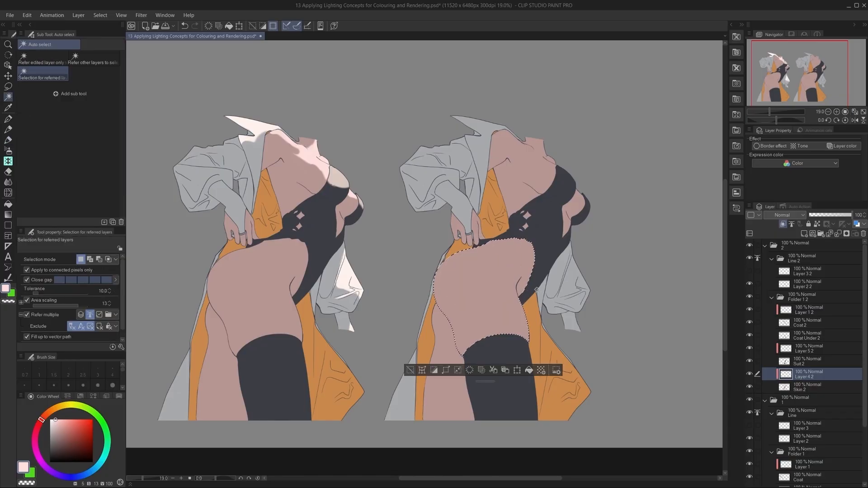
key("b")
mouse_move(520, 247)
left_mouse_down()
mouse_move(464, 274)
mouse_move(489, 335)
mouse_move(488, 274)
mouse_move(497, 265)
mouse_move(511, 352)
mouse_move(545, 286)
mouse_move(518, 243)
mouse_move(496, 266)
mouse_move(511, 252)
mouse_move(518, 291)
mouse_move(521, 255)
mouse_move(513, 263)
mouse_move(543, 246)
mouse_move(469, 284)
left_mouse_up()
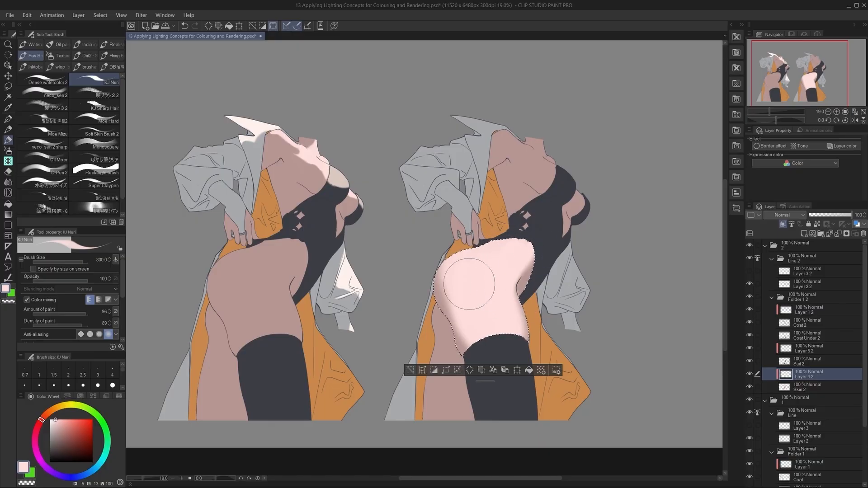
Soften the outer edge of the thigh's light with transparent colour, using the Soft airbrush at size 600.
key("c")
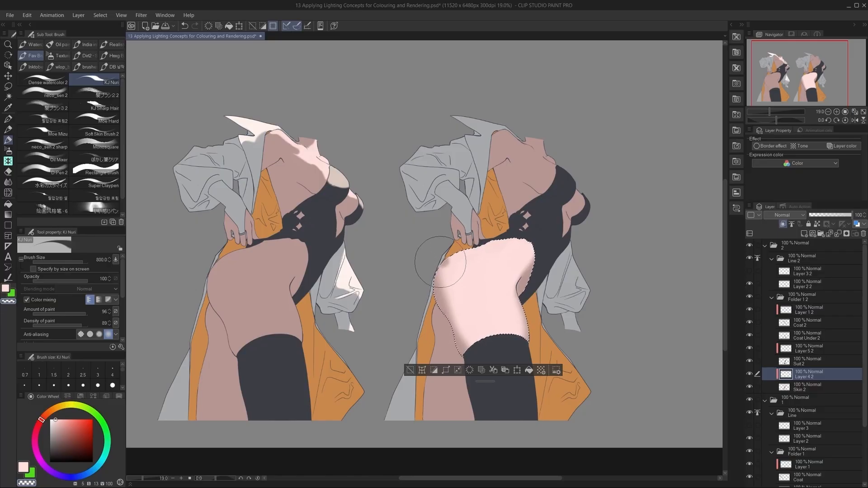
mouse_move(447, 320)
left_mouse_down()
mouse_move(470, 371)
mouse_move(533, 302)
left_mouse_up()
key("ctrl+z")
key("b")
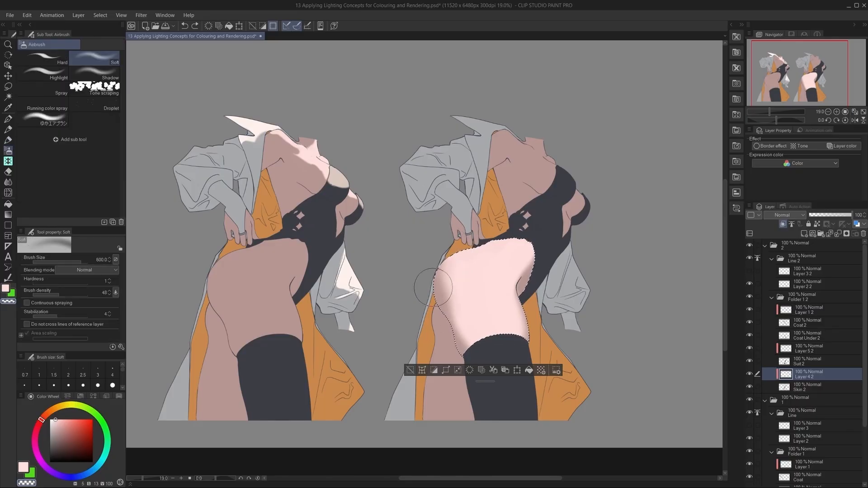
left_click_drag(433, 263, 444, 254)
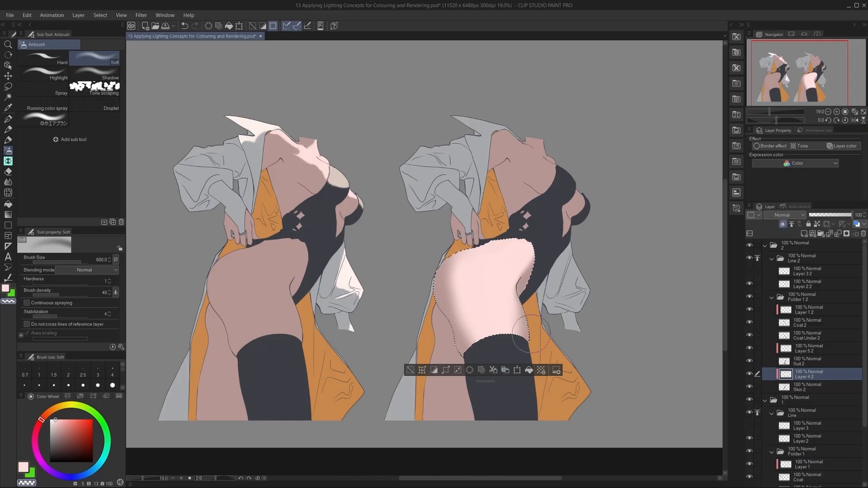
key("ctrl+z")
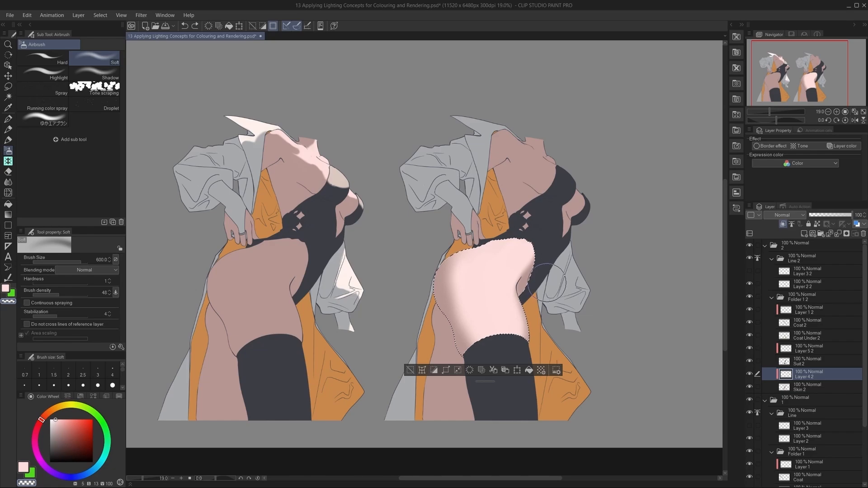
left_click_drag(548, 273, 552, 266)
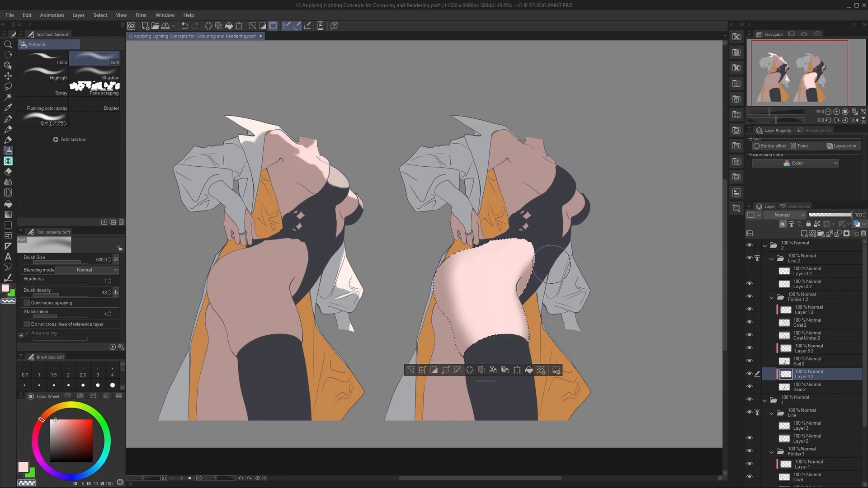
Shape a shadow at the copied figure's hip crease with the KJ Nuri brush, working between transparent colour and pale pink light.
key("b")
key("b")
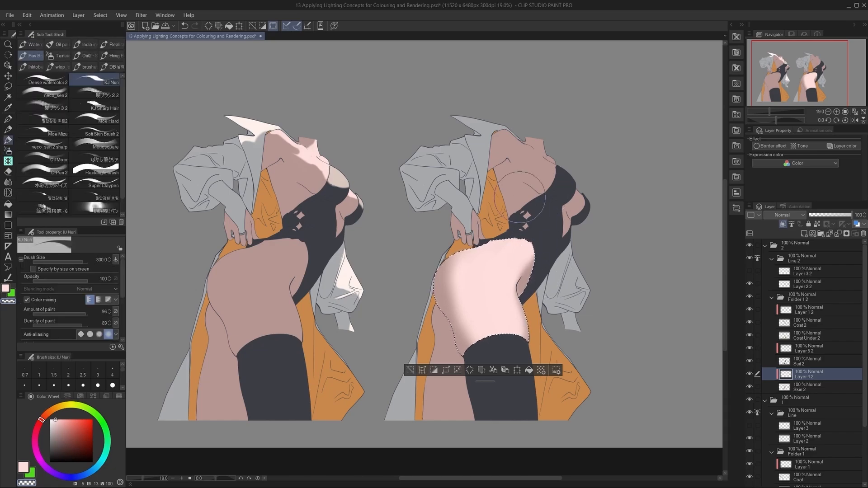
key("ctrl+z")
mouse_move(533, 266)
left_mouse_down()
mouse_move(523, 272)
mouse_move(518, 308)
left_mouse_up()
key("ctrl+z")
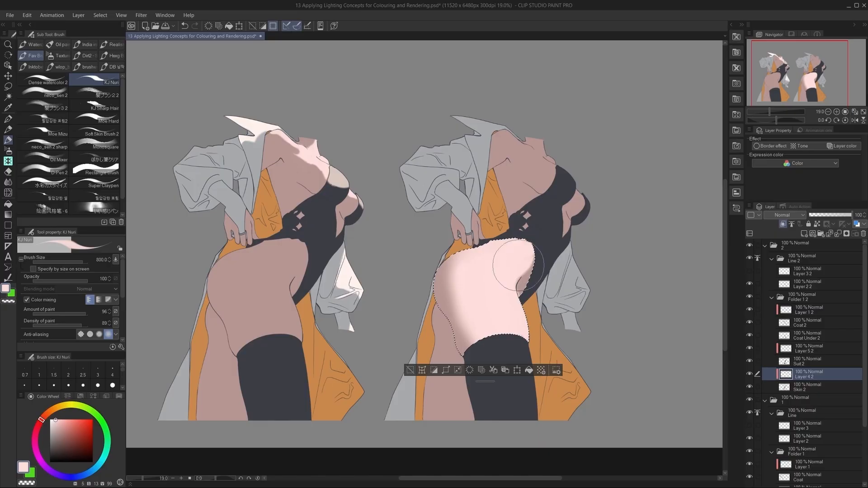
key("ctrl+z")
mouse_move(515, 264)
left_mouse_down()
mouse_move(510, 287)
mouse_move(538, 240)
mouse_move(527, 282)
mouse_move(510, 260)
mouse_move(520, 246)
mouse_move(530, 279)
mouse_move(533, 273)
mouse_move(522, 284)
mouse_move(525, 301)
mouse_move(533, 283)
mouse_move(525, 280)
mouse_move(524, 297)
left_mouse_up()
key("ctrl+z")
Refine the hip crease shadow with the KJ Nuri brush at size 150 and clear the thigh selection.
key("c")
key("bracketleft")
key("bracketleft")
key("bracketleft")
key("bracketleft")
key("bracketleft")
key("bracketleft")
key("ctrl+z")
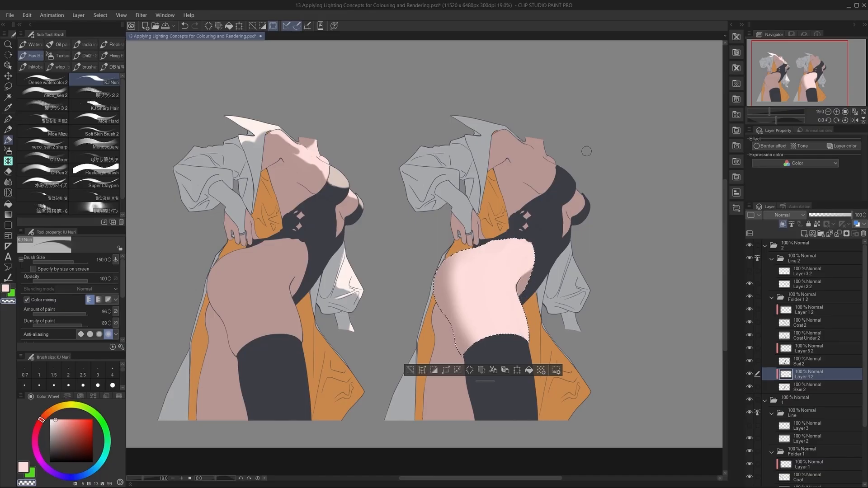
left_click(518, 268, "alt")
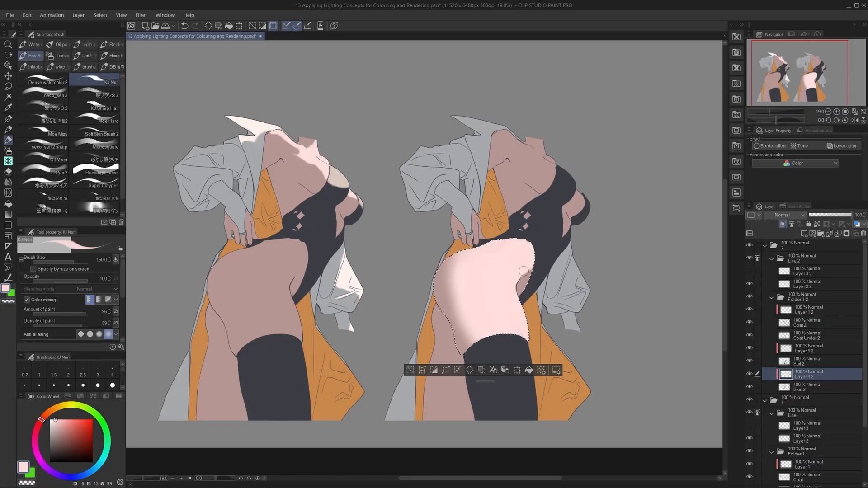
left_click_drag(534, 256, 526, 288)
key("ctrl+d")
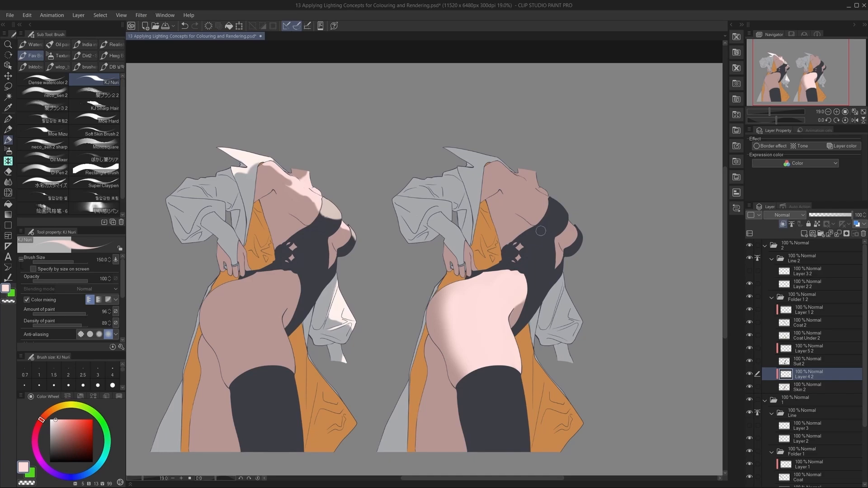
Paint pale pink light over the copied figure's waist, shoulder and chest skin, raising the brush size to 300.
mouse_move(502, 201)
left_mouse_down()
mouse_move(507, 237)
mouse_move(502, 203)
mouse_move(508, 229)
mouse_move(521, 239)
mouse_move(516, 221)
mouse_move(526, 236)
left_mouse_up()
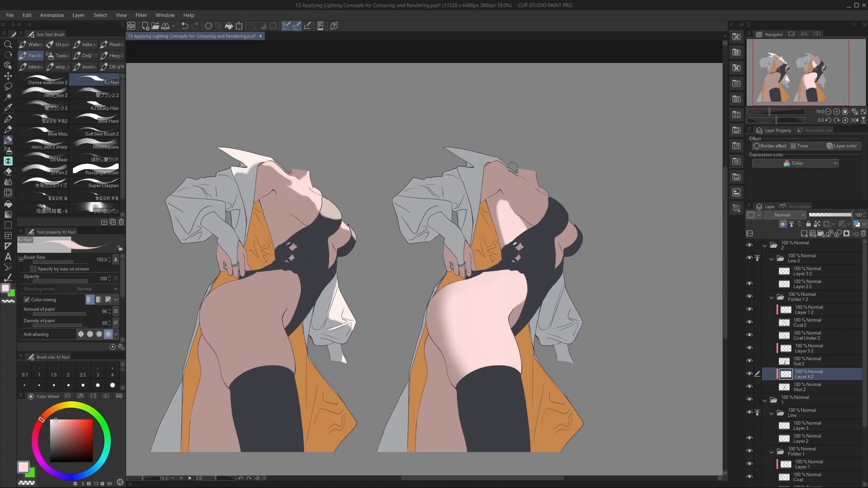
key("bracketright")
key("bracketright")
key("bracketright")
key("bracketright")
mouse_move(493, 165)
left_mouse_down()
mouse_move(486, 183)
mouse_move(503, 182)
mouse_move(498, 175)
mouse_move(516, 184)
mouse_move(504, 175)
mouse_move(520, 185)
mouse_move(503, 172)
mouse_move(517, 189)
left_mouse_up()
key("ctrl+z")
key("ctrl+z")
mouse_move(516, 187)
left_mouse_down()
mouse_move(512, 195)
mouse_move(537, 216)
mouse_move(523, 193)
mouse_move(538, 200)
left_mouse_up()
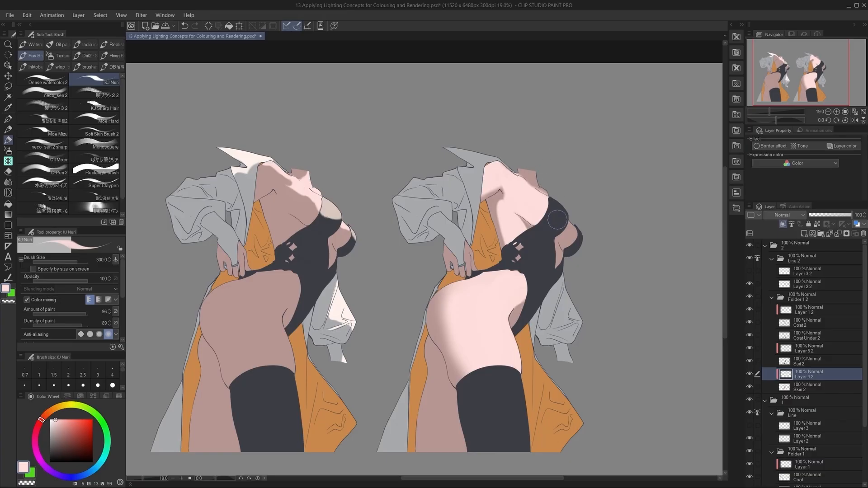
mouse_move(571, 234)
left_mouse_down()
mouse_move(576, 244)
mouse_move(573, 236)
left_mouse_up()
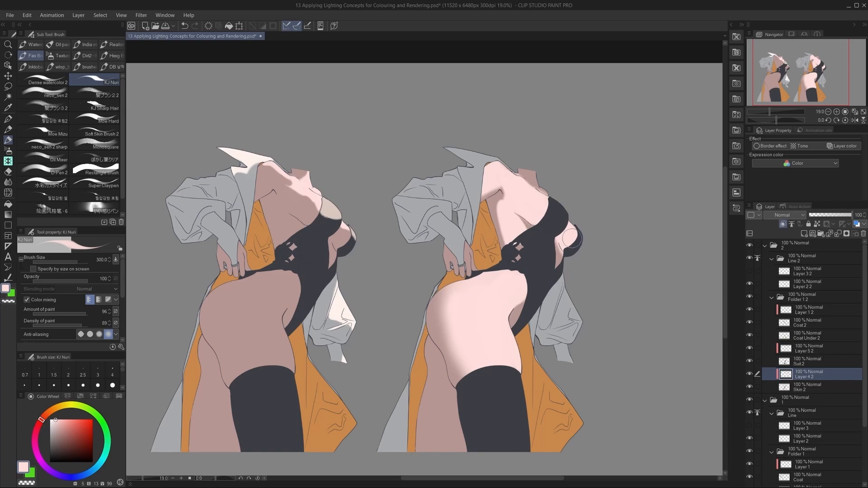
left_click_drag(563, 244, 555, 243)
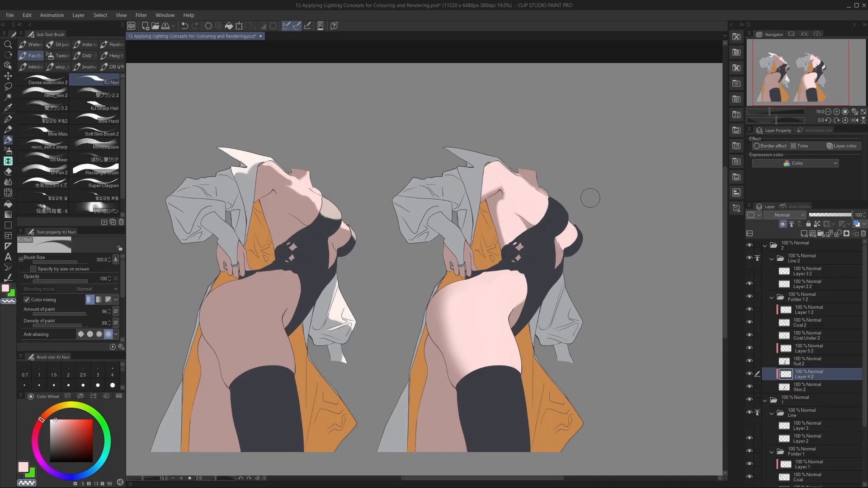
On Layer 5 2, paint beige light sampled from the original's suit across the copied suit's midriff.
left_click_drag(596, 203, 593, 165)
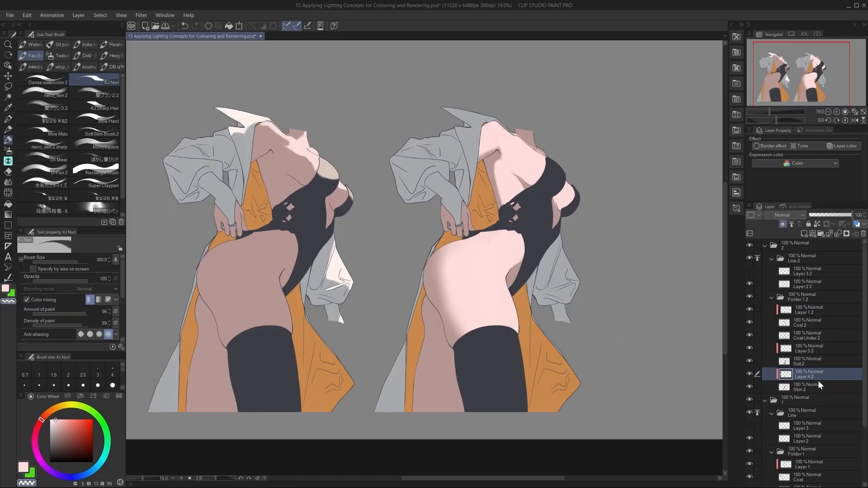
left_click(822, 346)
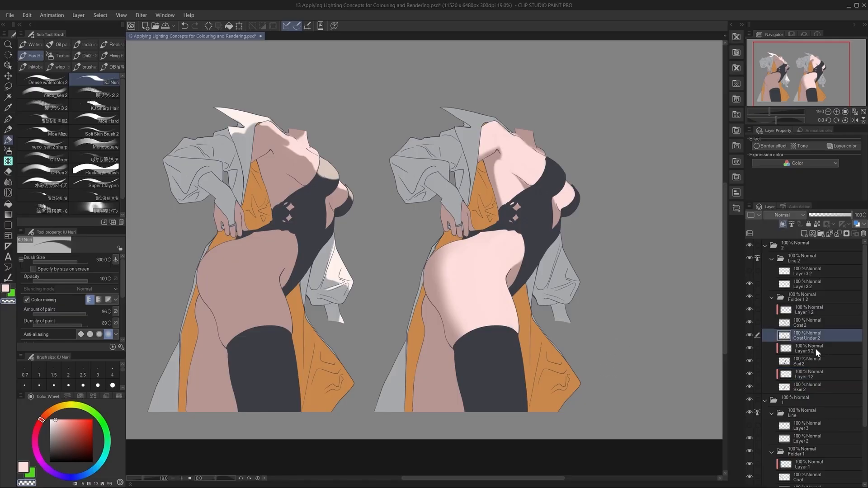
left_click_drag(591, 367, 609, 372)
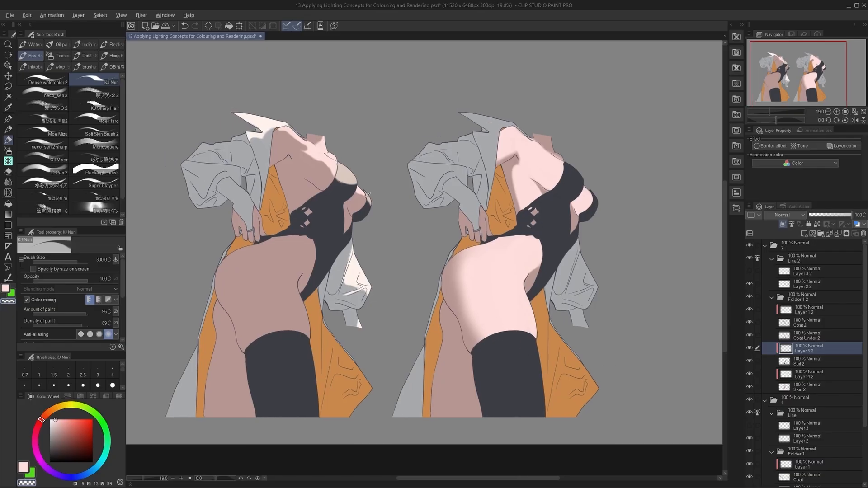
left_click(384, 188, "alt")
left_click_drag(621, 235, 612, 244)
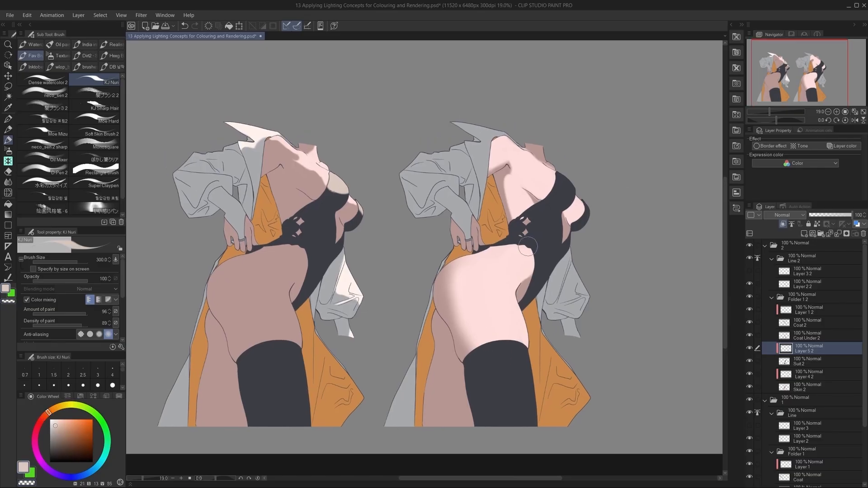
mouse_move(515, 235)
left_mouse_down()
mouse_move(507, 248)
mouse_move(527, 247)
mouse_move(520, 223)
mouse_move(524, 240)
mouse_move(549, 214)
mouse_move(555, 146)
mouse_move(550, 202)
left_mouse_up()
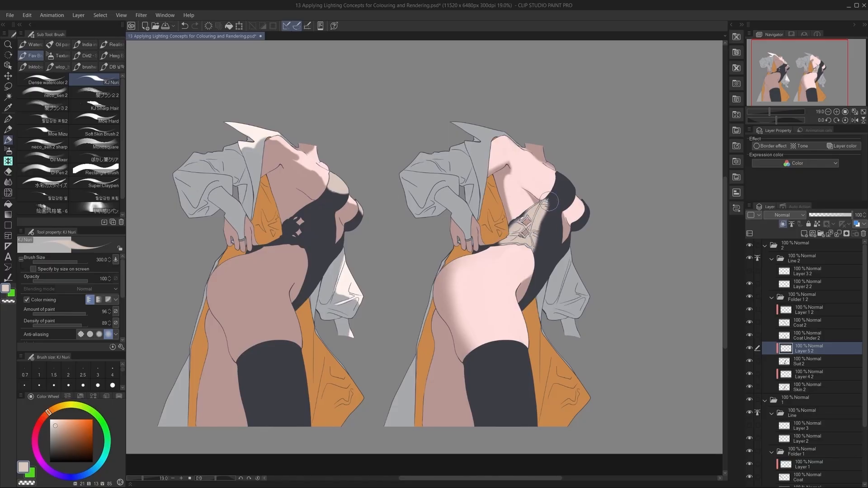
mouse_move(544, 210)
left_mouse_down()
mouse_move(525, 251)
mouse_move(544, 234)
mouse_move(547, 266)
mouse_move(532, 243)
mouse_move(541, 234)
mouse_move(547, 253)
left_mouse_up()
Trim the midriff light on the copied suit with transparent colour and paint beige light on its bust.
key("c")
key("c")
key("c")
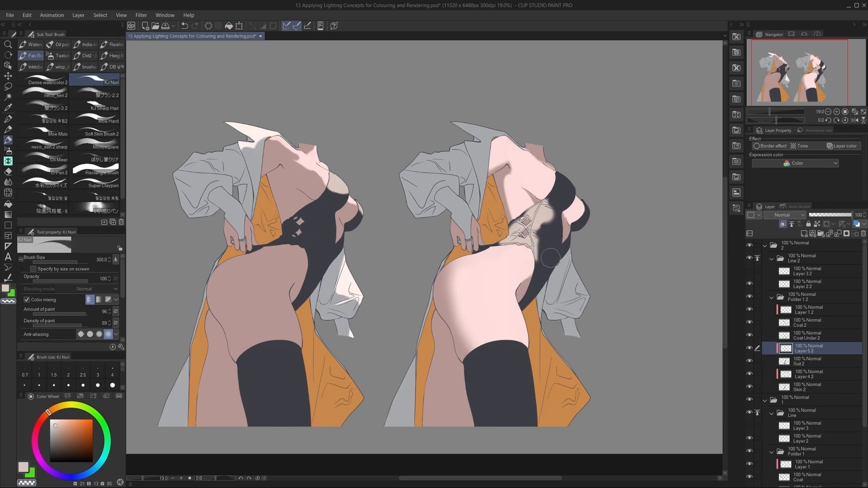
key("c")
mouse_move(562, 189)
left_mouse_down()
mouse_move(552, 176)
mouse_move(552, 187)
mouse_move(560, 176)
left_mouse_up()
key("ctrl+z")
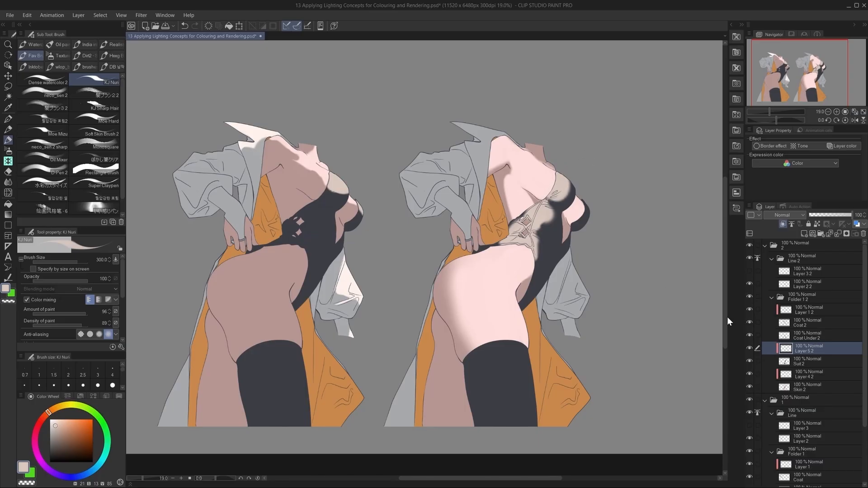
key("ctrl+z")
Paint beige light down the copied figure's stocking at brush size 800, leaving the outer edge dark.
key("]")
key("]")
key("]")
key("]")
key("]")
mouse_move(497, 328)
left_mouse_down()
mouse_move(516, 419)
mouse_move(493, 339)
mouse_move(501, 386)
mouse_move(515, 382)
mouse_move(511, 350)
mouse_move(536, 419)
left_mouse_up()
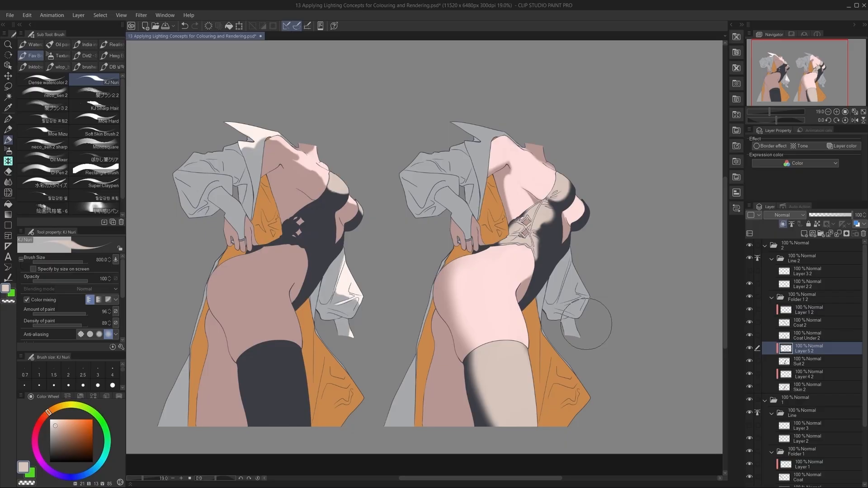
Add a clipped layer above Coat Under 2 and paint near-white light on the raised sleeve in Layer 1 2 at brush size 250.
left_click(810, 333)
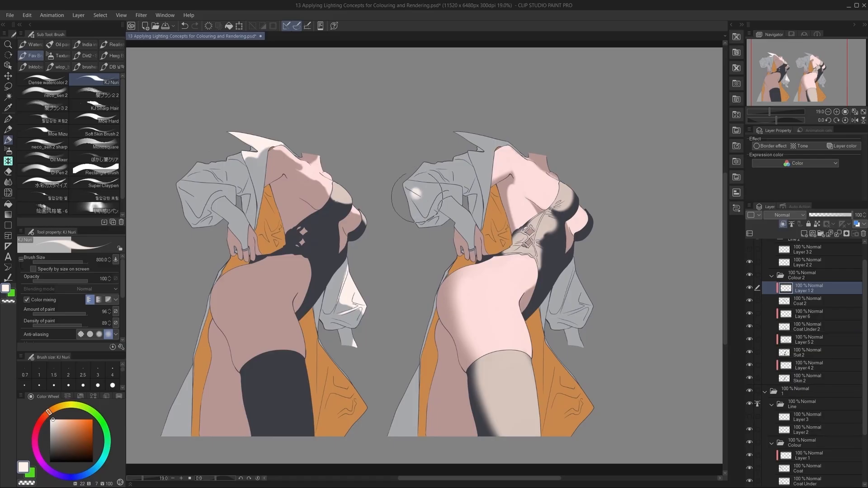
mouse_move(417, 194)
left_mouse_down()
mouse_move(416, 184)
mouse_move(407, 209)
mouse_move(416, 212)
mouse_move(420, 190)
mouse_move(405, 190)
mouse_move(419, 181)
mouse_move(438, 193)
mouse_move(423, 188)
left_mouse_up()
key("bracketleft")
key("bracketleft")
key("bracketleft")
key("bracketleft")
key("bracketleft")
key("bracketleft")
key("c")
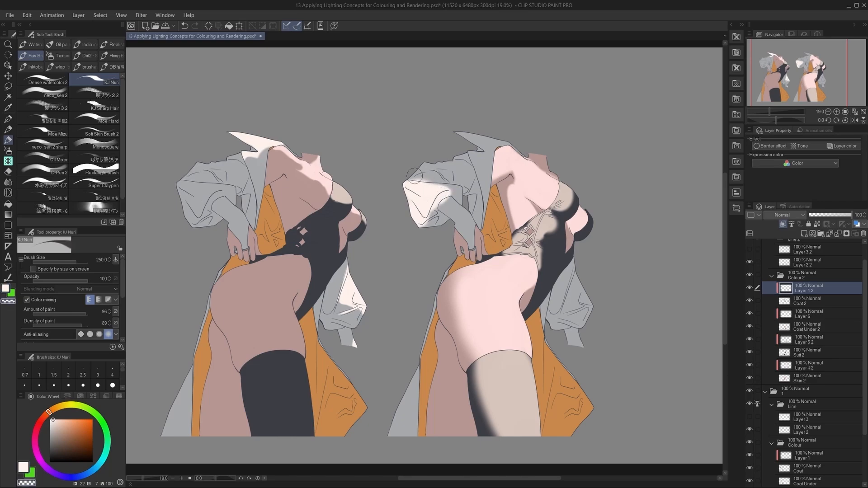
key("c")
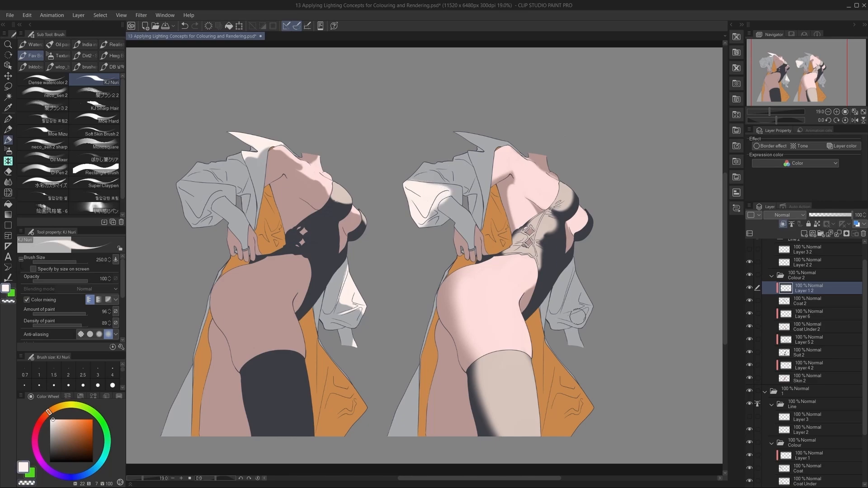
Paint near-white light along the copied coat's forearm and on the collar beside the shoulder.
mouse_move(570, 280)
left_mouse_down()
mouse_move(558, 321)
mouse_move(571, 321)
mouse_move(572, 283)
left_mouse_up()
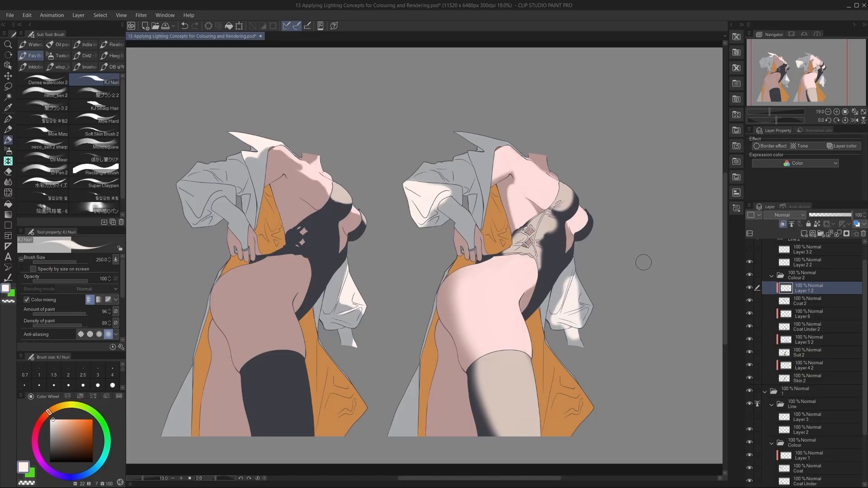
key("ctrl+z")
mouse_move(445, 206)
left_mouse_down()
mouse_move(458, 219)
mouse_move(446, 208)
left_mouse_up()
key("ctrl+z")
key("ctrl+z")
left_click_drag(457, 218, 469, 240)
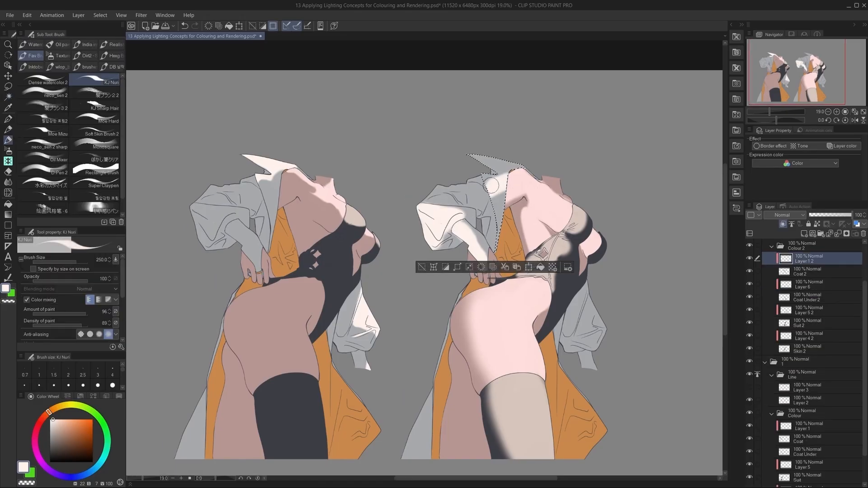
mouse_move(492, 186)
left_mouse_down()
mouse_move(493, 208)
mouse_move(514, 233)
left_mouse_up()
key("ctrl+d")
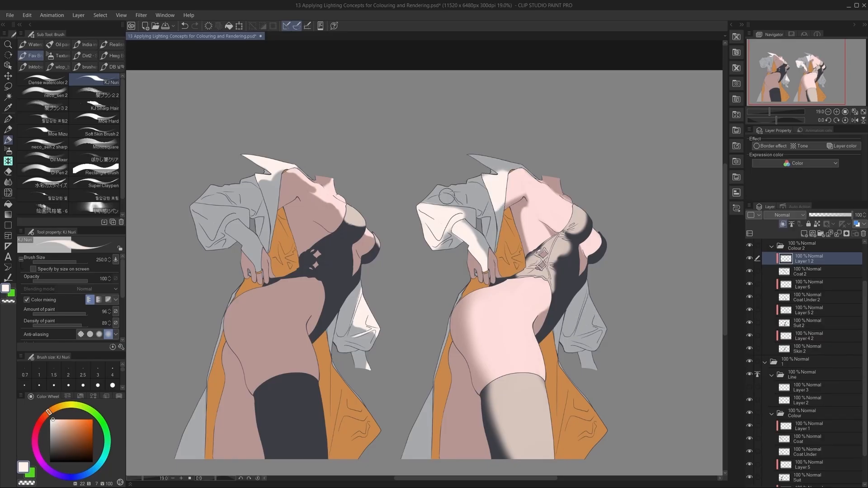
Extend the near-white light across the upper part of the copied figure's raised sleeve.
key("ctrl+z")
mouse_move(443, 192)
left_mouse_down()
mouse_move(437, 199)
mouse_move(450, 202)
mouse_move(430, 199)
mouse_move(452, 204)
mouse_move(470, 195)
mouse_move(457, 202)
left_mouse_up()
key("ctrl+z")
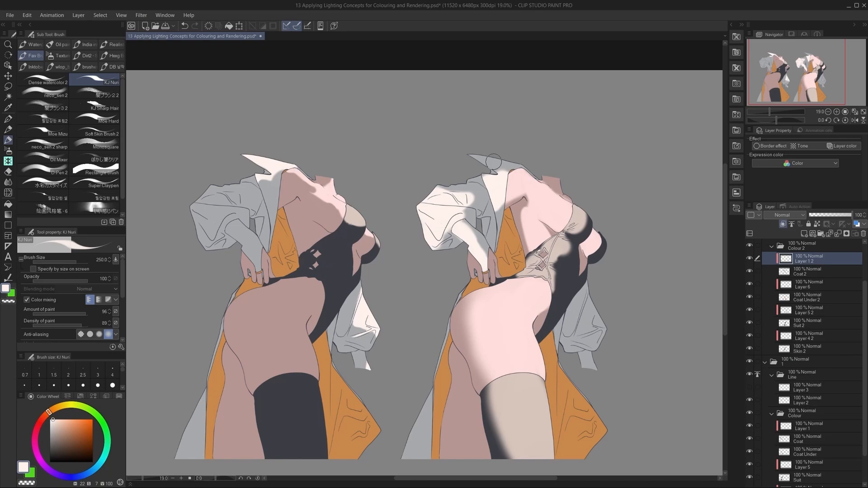
mouse_move(449, 190)
left_mouse_down()
mouse_move(442, 184)
mouse_move(454, 190)
left_mouse_up()
key("ctrl+z")
Try painting a shadow along the underside of the raised sleeve with the coat's base grey.
left_click_drag(436, 237, 457, 241)
left_click(450, 244, "alt")
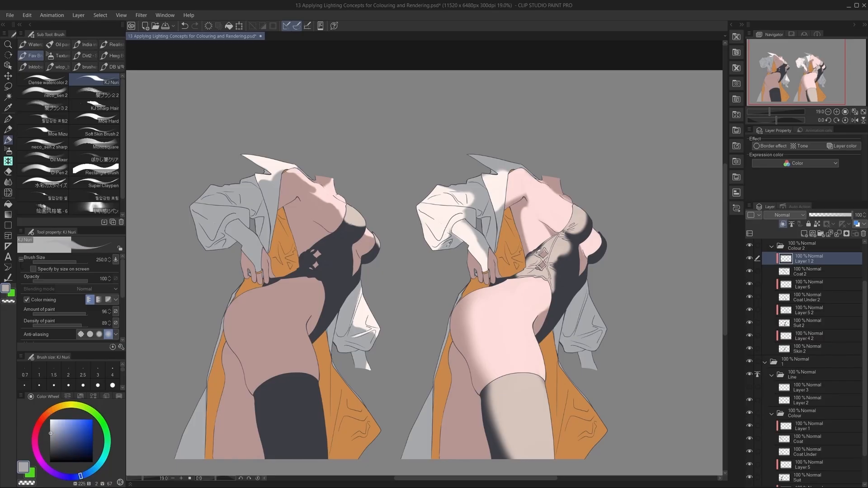
key("ctrl+z")
left_click_drag(448, 242, 423, 264)
key("ctrl+z")
key("c")
left_click_drag(625, 254, 606, 193)
left_click_drag(635, 219, 631, 244)
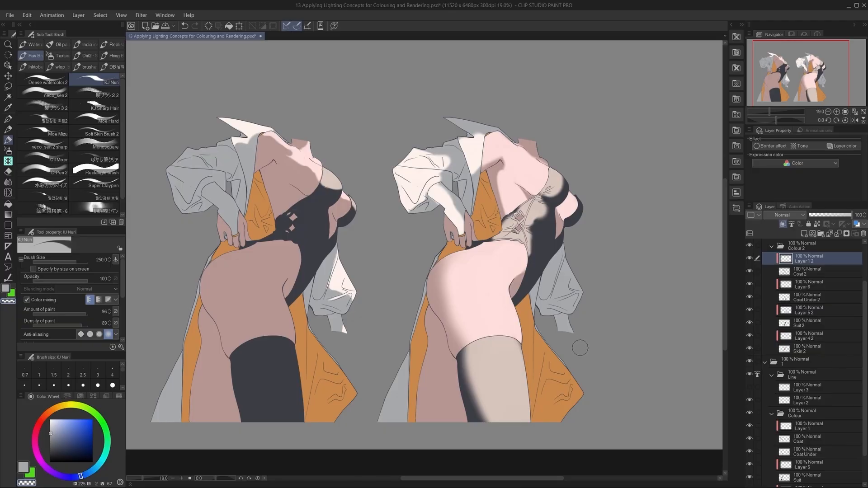
Paint near-white light down the outer side and cuff of the second figure's hanging sleeve.
left_click_drag(586, 349, 569, 357)
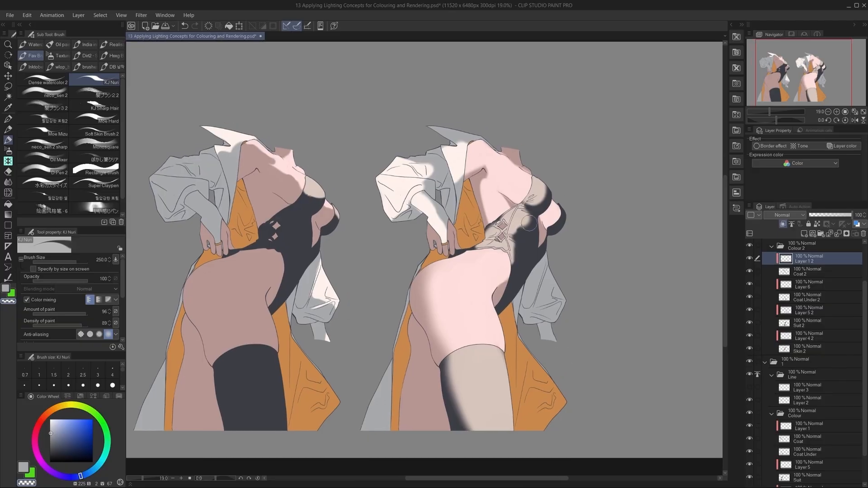
left_click(329, 284, "alt")
mouse_move(550, 261)
left_mouse_down()
mouse_move(564, 299)
mouse_move(576, 289)
mouse_move(559, 318)
mouse_move(565, 308)
mouse_move(547, 309)
mouse_move(564, 303)
mouse_move(551, 306)
mouse_move(560, 316)
left_mouse_up()
key("ctrl+z")
key("ctrl+z")
key("ctrl+z")
key("ctrl+z")
key("ctrl+z")
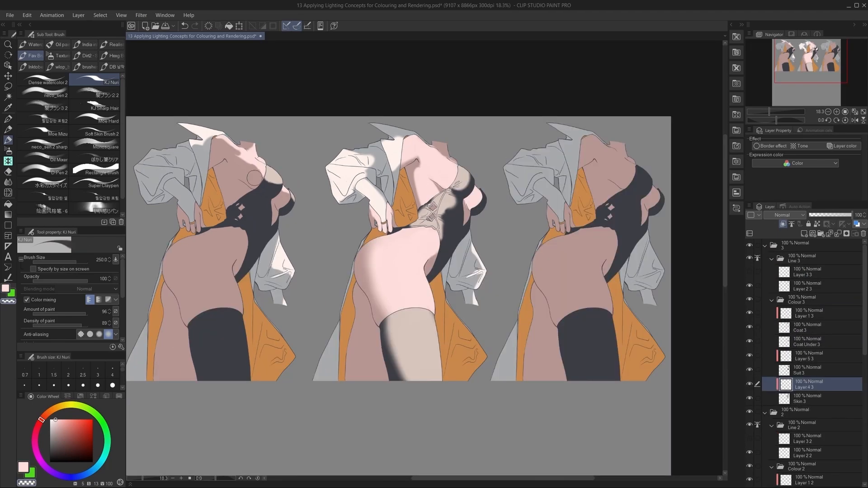
key("c")
left_click_drag(255, 155, 280, 160)
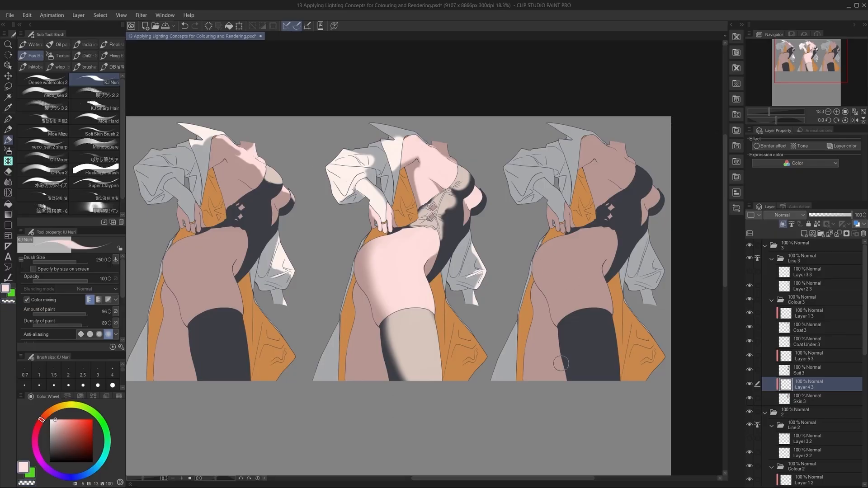
Paint pale pink light across the third figure's lower rear thigh in Layer 4 3 at brush size 1000.
key("bracketright")
key("bracketright")
key("bracketright")
key("bracketright")
key("bracketright")
key("bracketright")
mouse_move(544, 377)
left_mouse_down()
mouse_move(537, 380)
mouse_move(551, 381)
mouse_move(565, 402)
left_mouse_up()
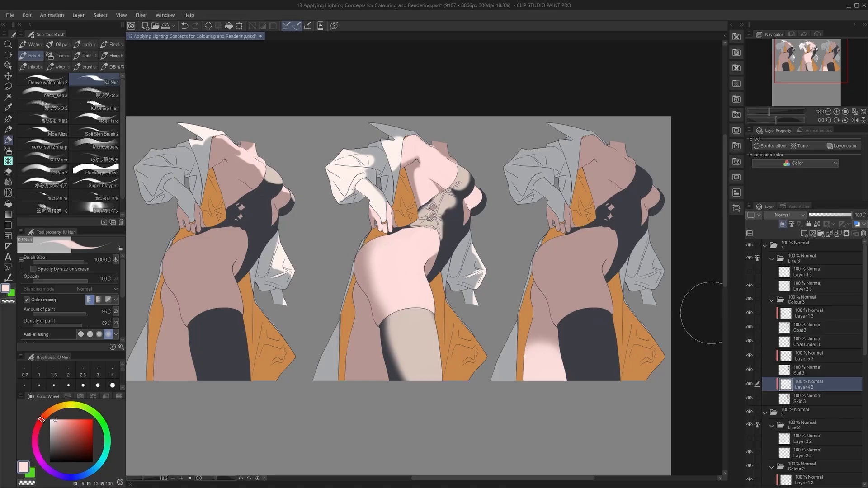
mouse_move(523, 368)
left_mouse_down()
mouse_move(548, 397)
mouse_move(545, 365)
left_mouse_up()
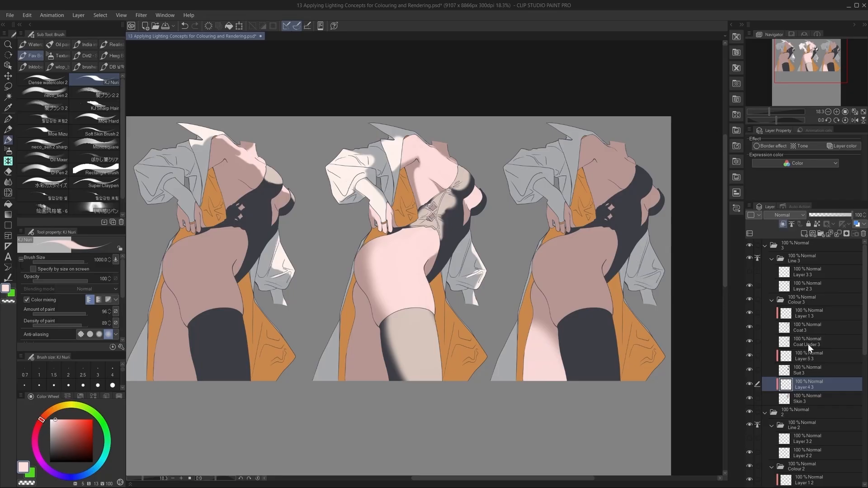
Paint near-white light over the lower part of the third figure's grey coat tail in Layer 1 3.
left_click(809, 313)
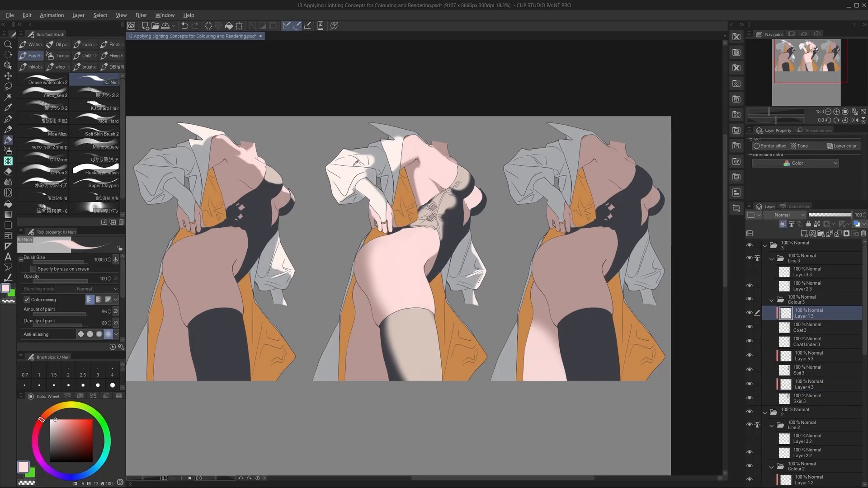
left_click(425, 228, "alt")
mouse_move(502, 353)
left_mouse_down()
mouse_move(500, 380)
mouse_move(513, 404)
left_mouse_up()
left_click_drag(505, 363, 517, 383)
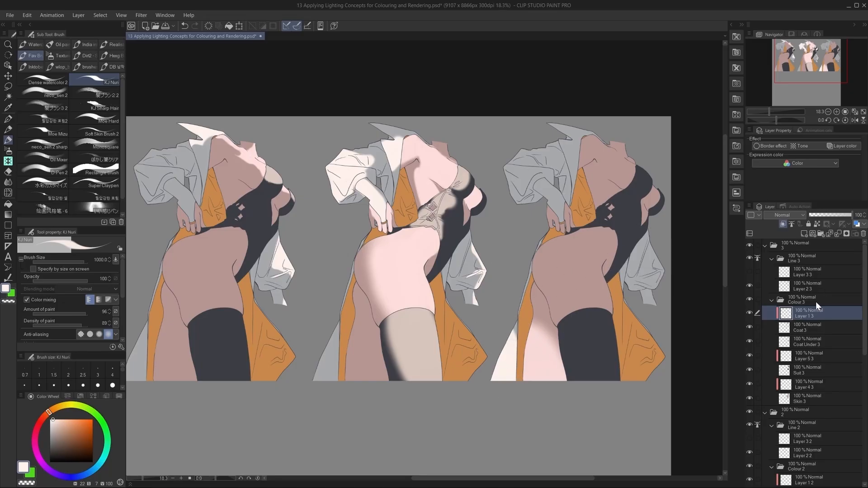
Add a new clipped layer above Coat Under 3.
left_click(813, 341)
left_click(803, 234)
left_click(783, 223)
Paint soft beige light across the lower part of the third figure's dark stocking in Layer 5 3.
left_click(810, 368)
left_click(423, 343, "alt")
mouse_move(621, 297)
left_mouse_down()
mouse_move(616, 351)
mouse_move(596, 374)
mouse_move(566, 349)
mouse_move(606, 407)
mouse_move(605, 374)
mouse_move(632, 353)
left_mouse_up()
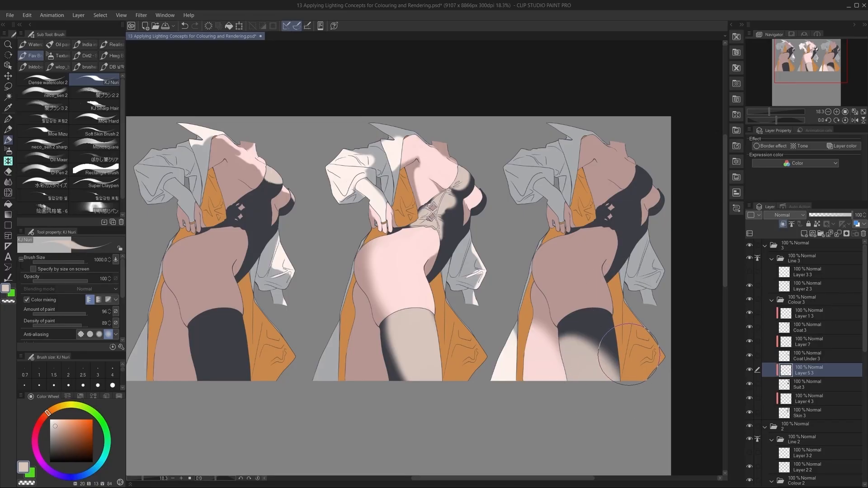
key("ctrl+z")
key("ctrl+y")
key("ctrl+z")
key("ctrl+y")
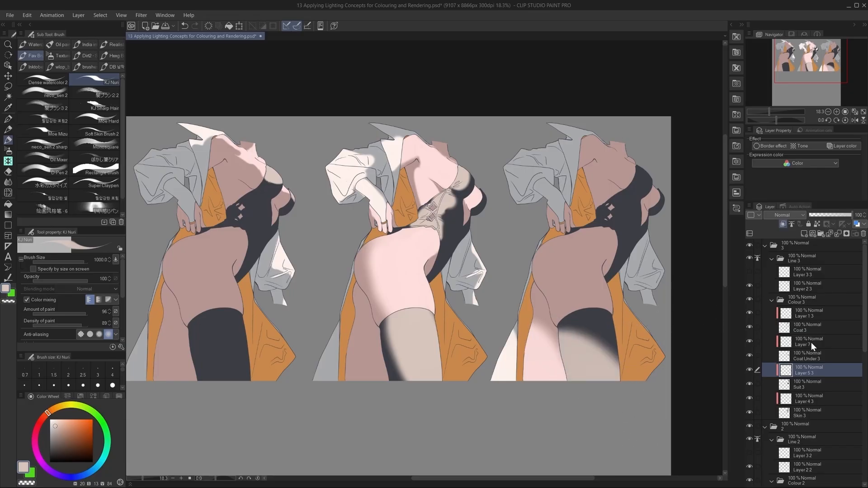
Mix a pale yellow from the coat lining's orange and paint light on the lining's lower corner in Layer 7.
left_click(812, 342)
left_click(632, 326, "alt")
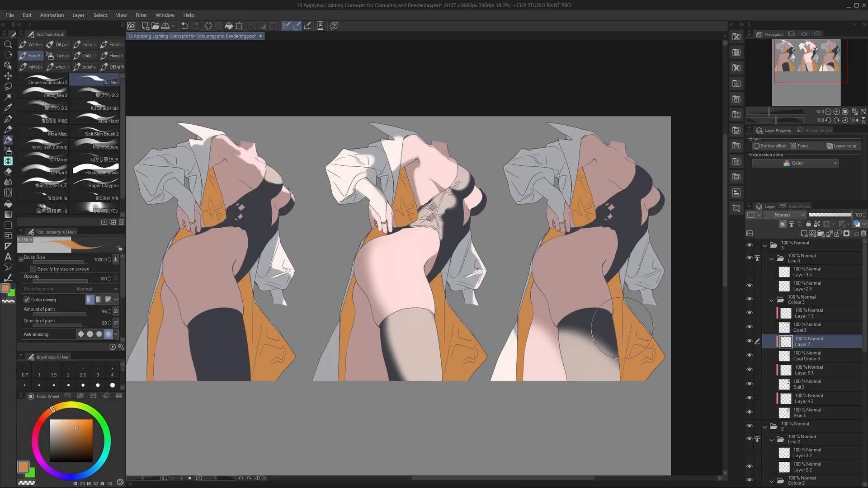
left_click(58, 407)
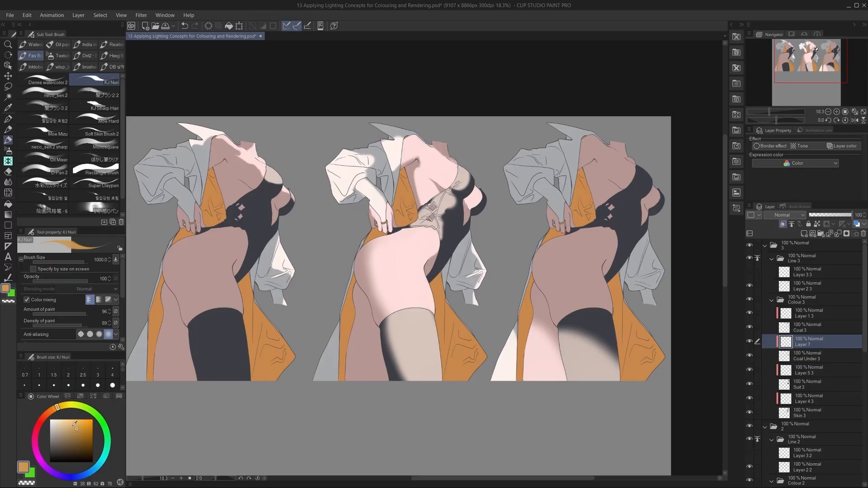
left_click(70, 425)
mouse_move(622, 389)
left_mouse_down()
mouse_move(637, 376)
mouse_move(644, 412)
left_mouse_up()
key("ctrl+z")
left_click(60, 422)
mouse_move(626, 360)
left_mouse_down()
mouse_move(632, 386)
mouse_move(650, 390)
mouse_move(656, 358)
mouse_move(637, 373)
mouse_move(644, 386)
mouse_move(642, 375)
mouse_move(631, 377)
mouse_move(663, 362)
mouse_move(635, 372)
left_mouse_up()
key("ctrl+z")
key("ctrl+z")
key("ctrl+z")
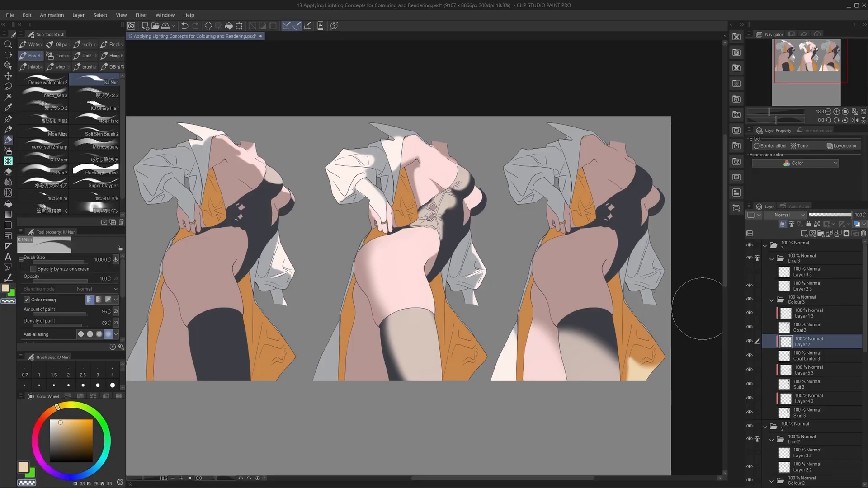
Shape the pale yellow light along the lining's pointed tip, reducing the brush size to 250.
key("c")
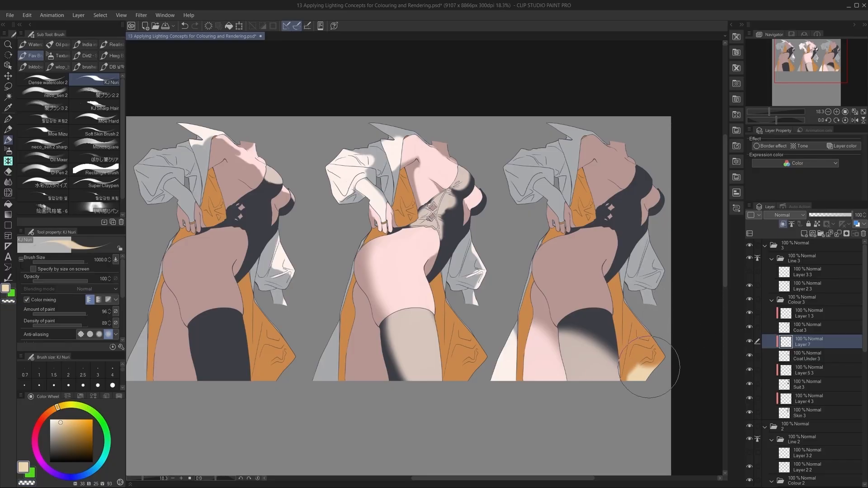
mouse_move(667, 361)
left_mouse_down()
mouse_move(630, 378)
mouse_move(664, 361)
mouse_move(630, 368)
mouse_move(650, 351)
mouse_move(643, 366)
left_mouse_up()
key("bracketleft")
key("bracketleft")
key("bracketleft")
key("bracketleft")
key("bracketleft")
key("bracketleft")
key("bracketleft")
mouse_move(635, 373)
left_mouse_down()
mouse_move(621, 388)
mouse_move(654, 358)
mouse_move(625, 373)
mouse_move(626, 361)
mouse_move(625, 400)
mouse_move(636, 368)
mouse_move(626, 359)
mouse_move(624, 403)
mouse_move(649, 366)
left_mouse_up()
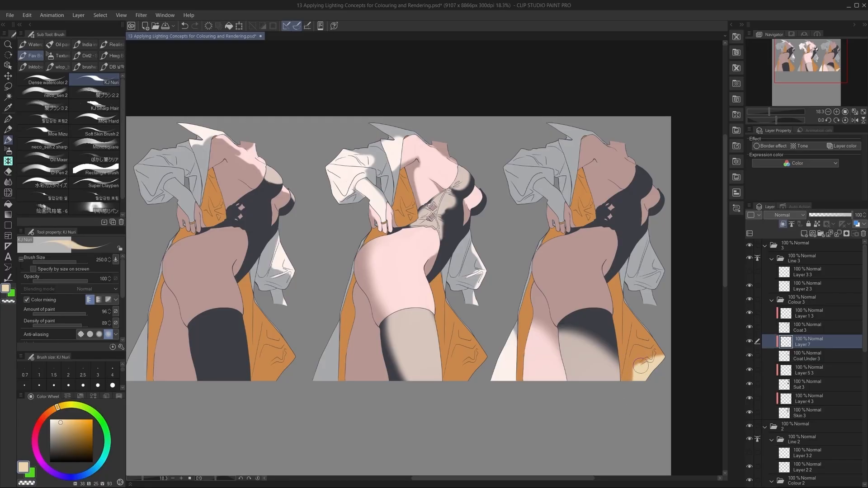
Rework the edge of the lining's pale yellow light so it follows the drawn folds near the tip.
left_click_drag(630, 314, 659, 332)
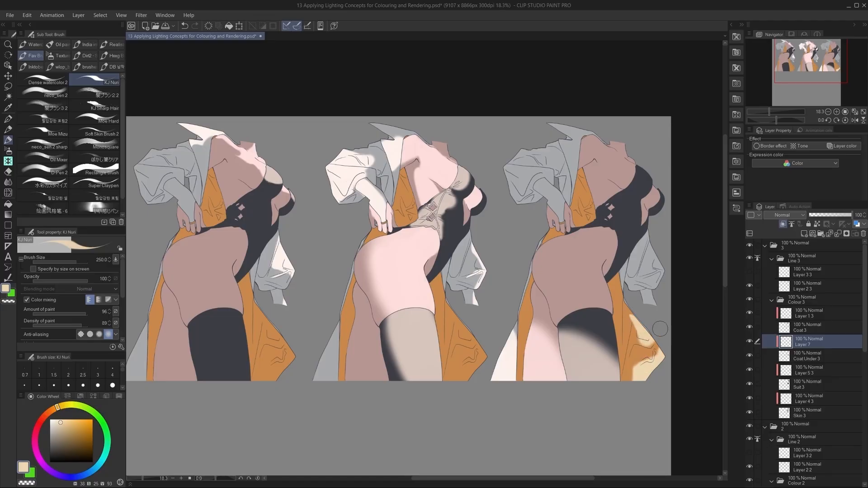
key("ctrl+z")
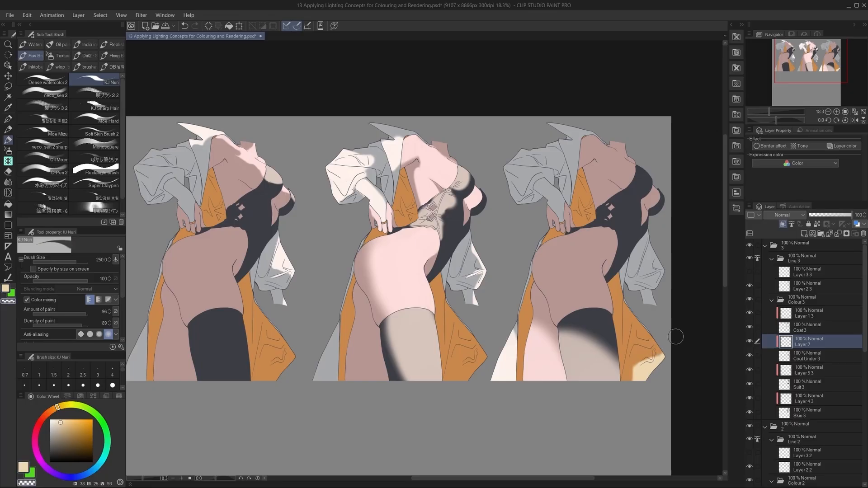
key("c")
mouse_move(657, 354)
left_mouse_down()
mouse_move(658, 346)
mouse_move(654, 356)
left_mouse_up()
key("ctrl+z")
key("ctrl+z")
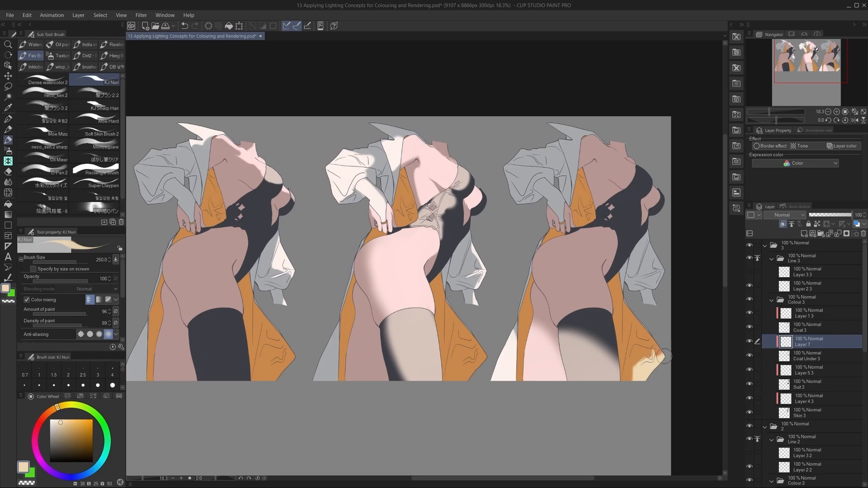
key("c")
left_click_drag(651, 352, 650, 354)
Paint near-white light on the underside of the third figure's raised sleeve in Layer 1 3 and erase the excess.
left_click_drag(683, 307, 675, 327)
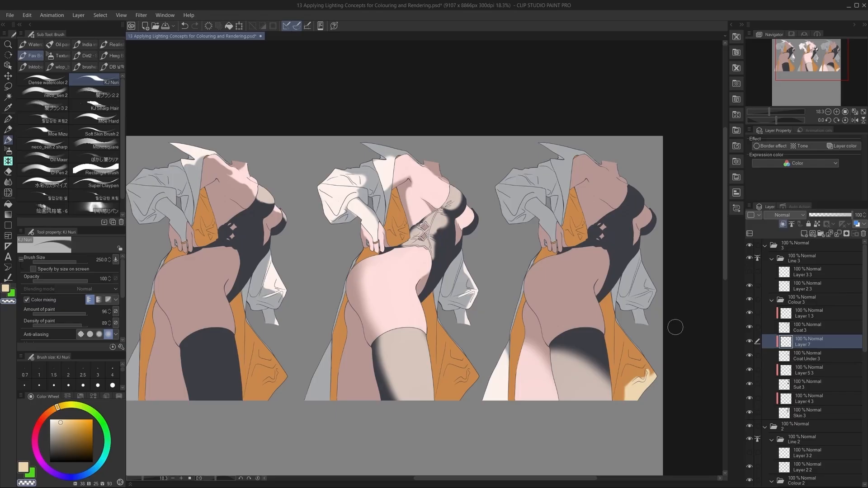
left_click(803, 316)
left_click(378, 218, "alt")
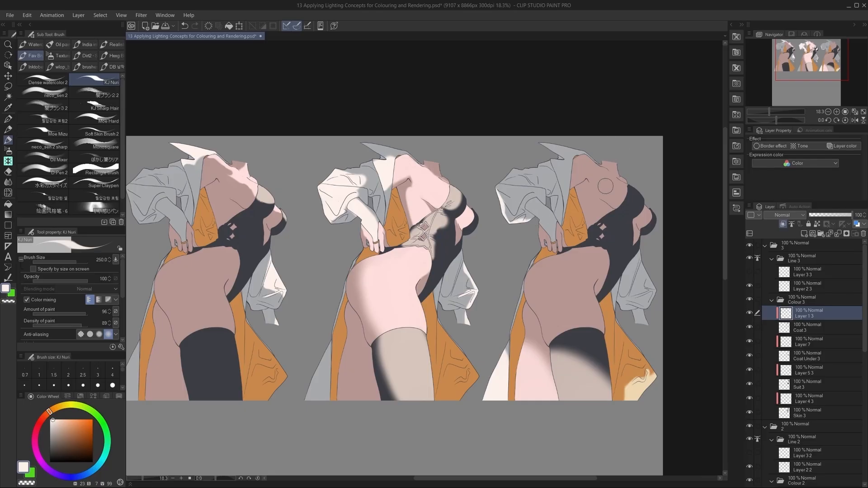
key("c")
left_click_drag(502, 199, 515, 213)
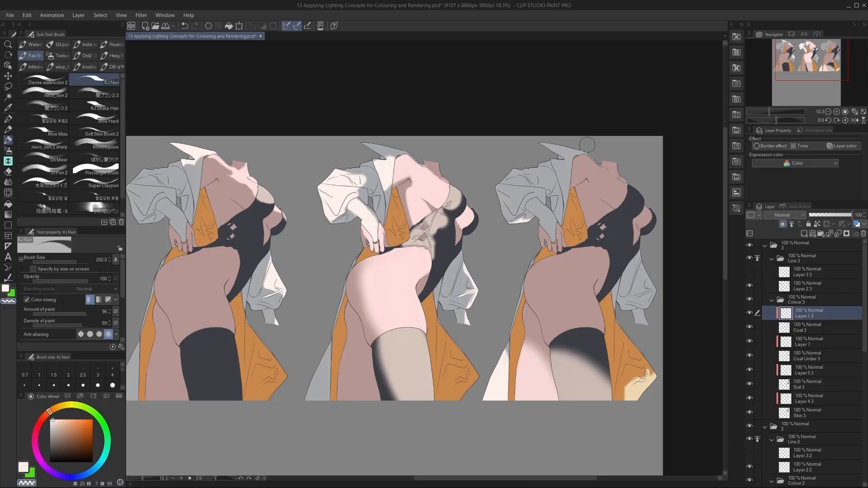
Duplicate the third figure's folder as 4 and place the copy beneath the first figure.
scroll(587, 145, "down", 3)
scroll(542, 271, "up", 1)
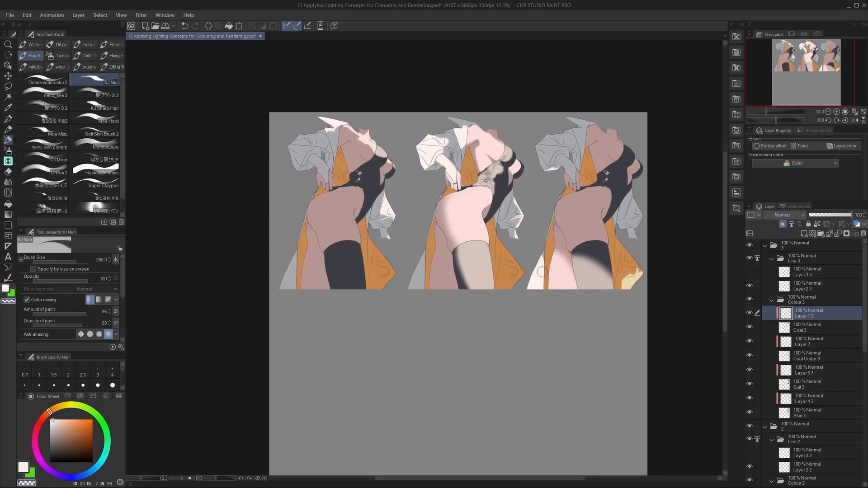
left_click(809, 247)
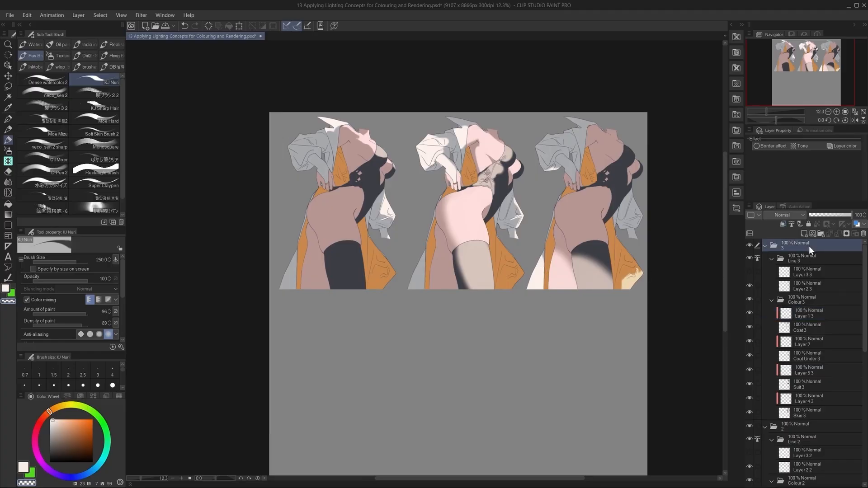
key("ctrl+v")
key("ctrl+t")
left_click_drag(602, 299, 382, 431)
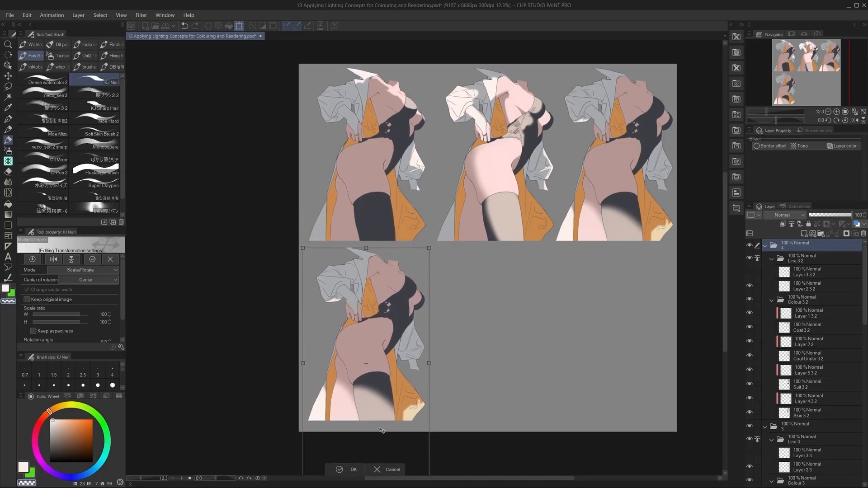
key("Return")
Clear the painted light from Layer 1 3 2, Layer 7 2, Layer 5 3 2 and Layer 4 3 2 of the new copy.
scroll(369, 422, "up", 1)
left_click(823, 316)
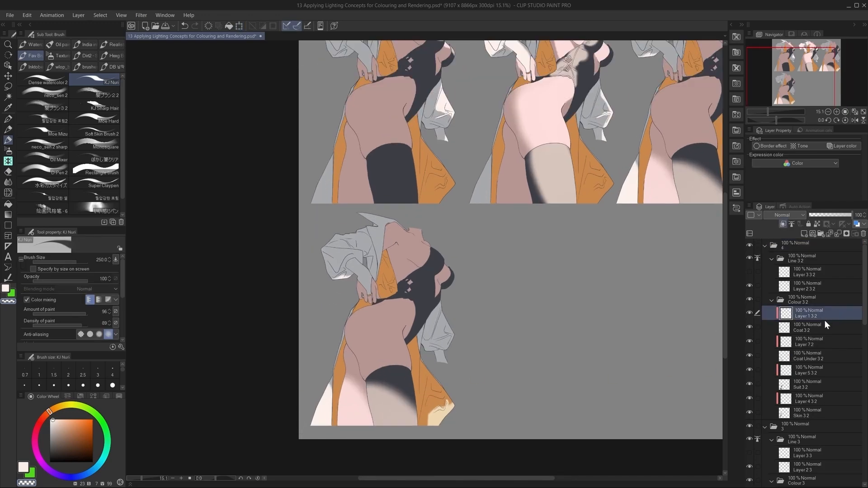
left_click(815, 340)
left_click(811, 370)
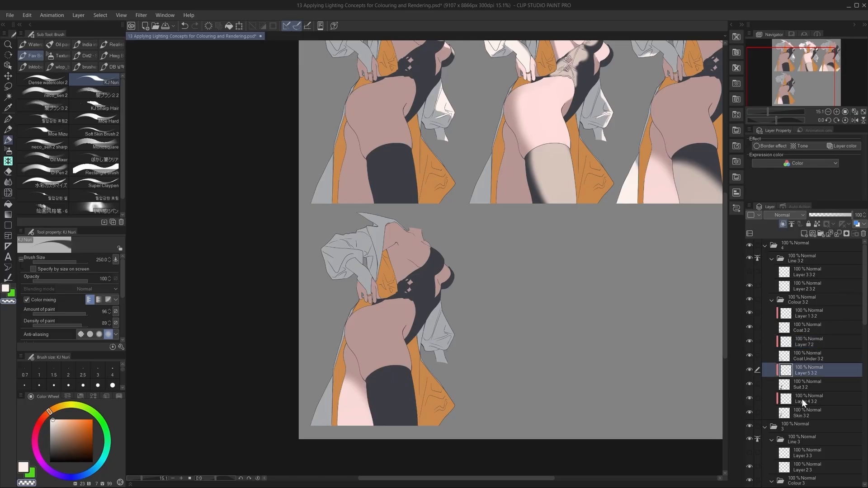
left_click(801, 398)
scroll(312, 332, "up", 1)
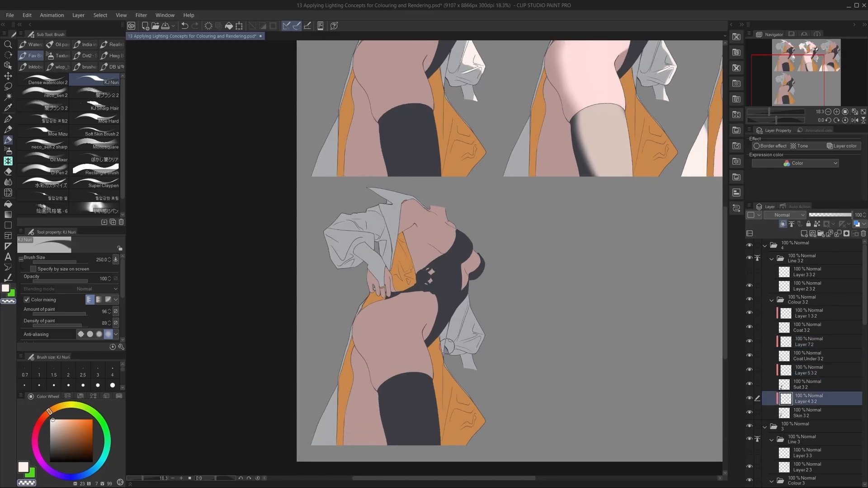
scroll(447, 345, "up", 1)
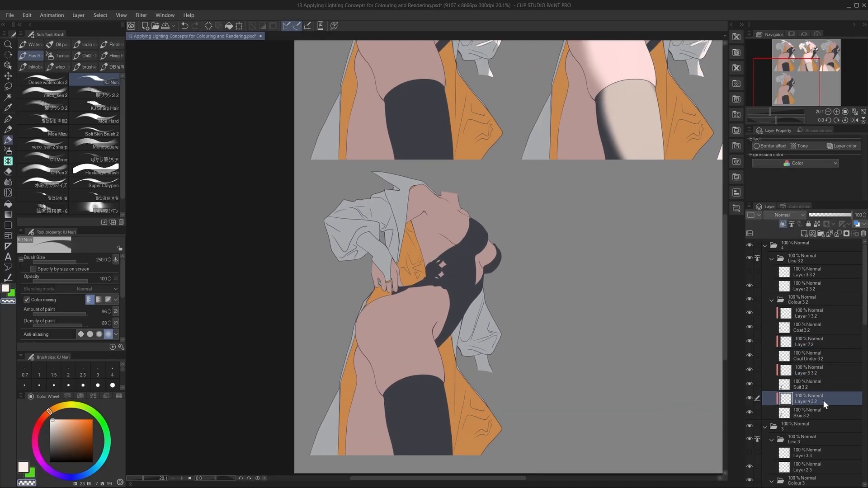
Paint thin near-white rim light along the fourth figure's collar and the outer edges of both sleeves in Layer 1 3 2.
left_click(811, 313)
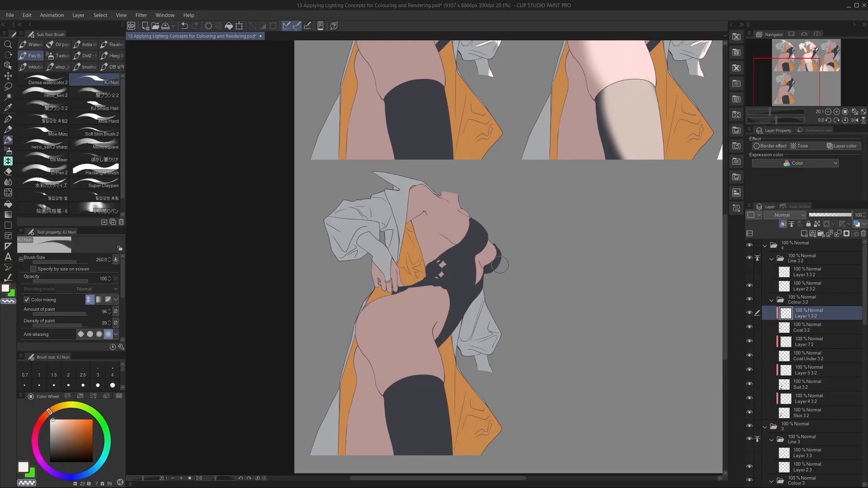
left_click_drag(440, 221, 445, 350)
left_click(483, 152, "alt")
left_click_drag(479, 244, 479, 108)
left_click_drag(382, 167, 428, 175)
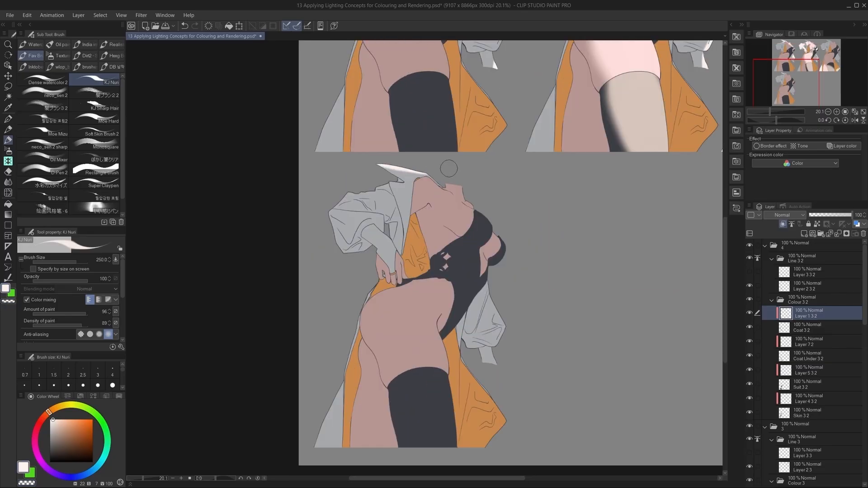
mouse_move(386, 184)
left_mouse_down()
mouse_move(339, 199)
mouse_move(333, 245)
left_mouse_up()
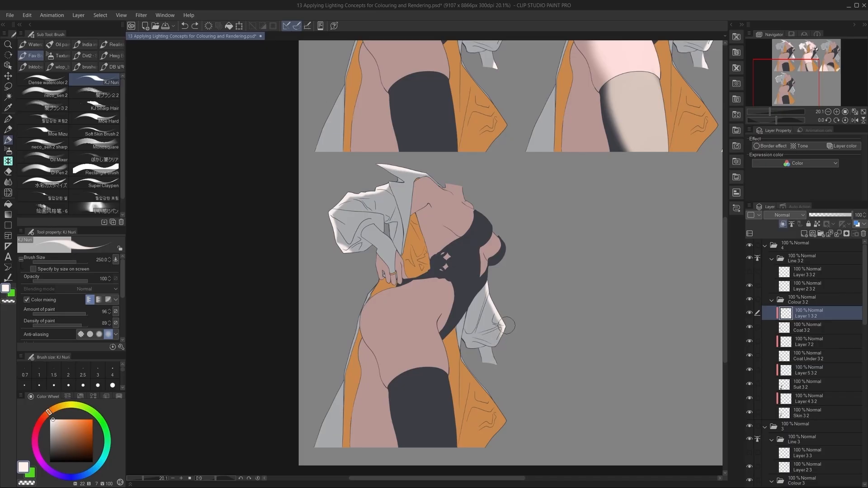
left_click_drag(505, 330, 521, 298)
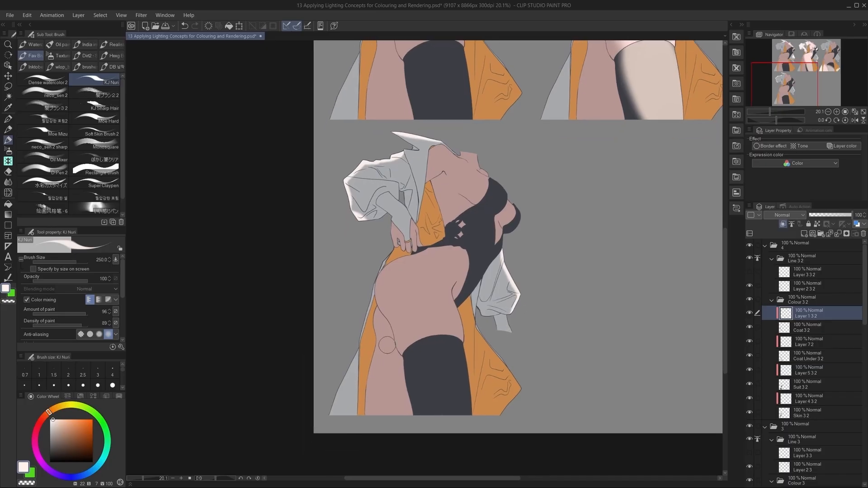
Paint near-white rim light along the outer edge and lower folds of the fourth figure's grey coat tail.
left_click_drag(351, 351, 323, 445)
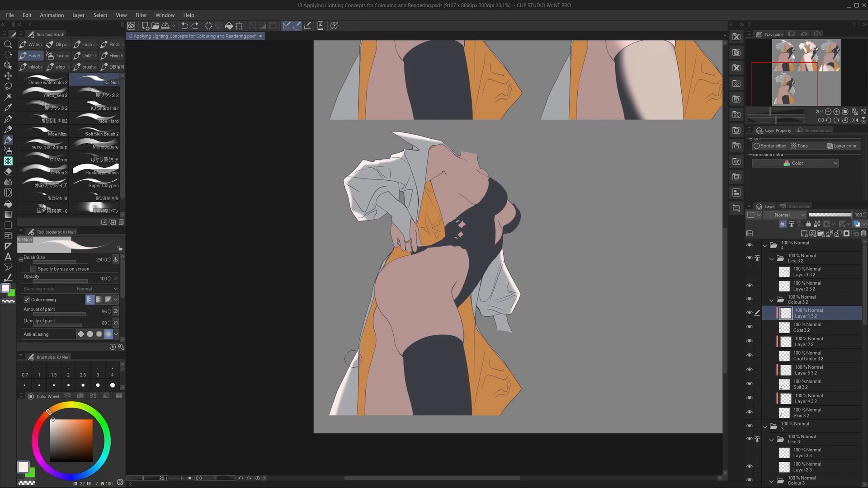
key("ctrl+z")
key("ctrl+z")
left_click_drag(351, 361, 341, 414)
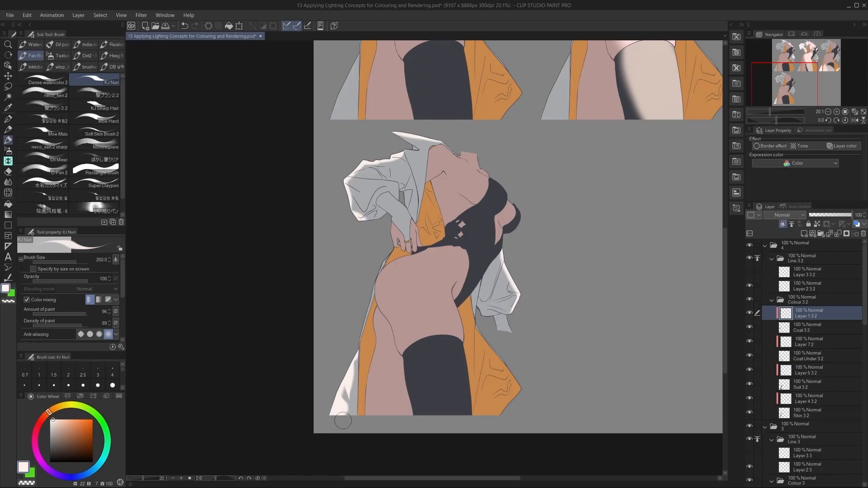
Add near-white light to the folds at the outer end of the fourth figure's raised sleeve.
scroll(343, 420, "up", 2)
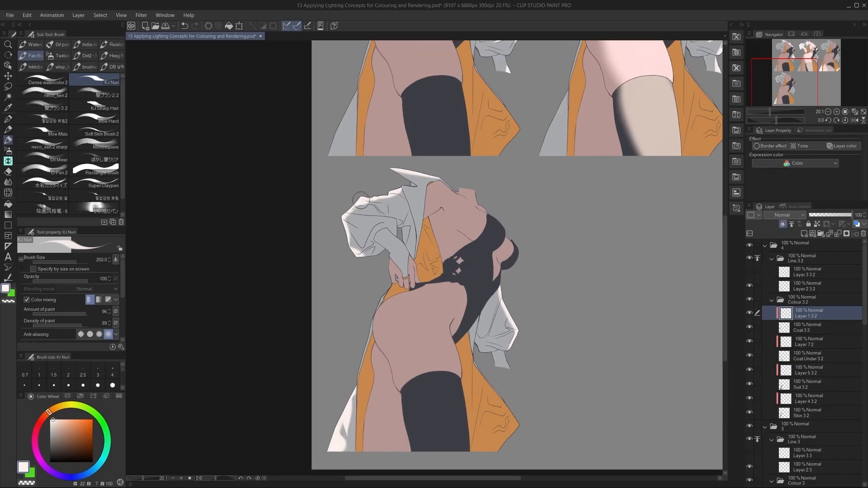
left_click_drag(386, 195, 398, 201)
key("ctrl+z")
key("ctrl+z")
left_click_drag(349, 216, 354, 231)
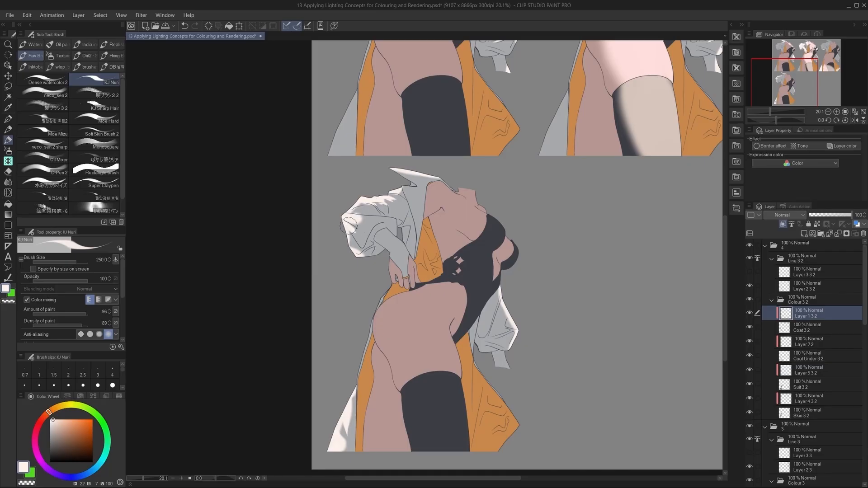
Refine the near-white light at the outer end of the fourth figure's raised sleeve and along its collar, trimming with transparent colour.
key("c")
key("c")
mouse_move(346, 240)
left_mouse_down()
mouse_move(360, 211)
mouse_move(345, 234)
mouse_move(356, 250)
mouse_move(361, 210)
mouse_move(355, 253)
left_mouse_up()
key("ctrl+z")
key("c")
key("c")
left_click_drag(398, 172, 434, 175)
key("ctrl+z")
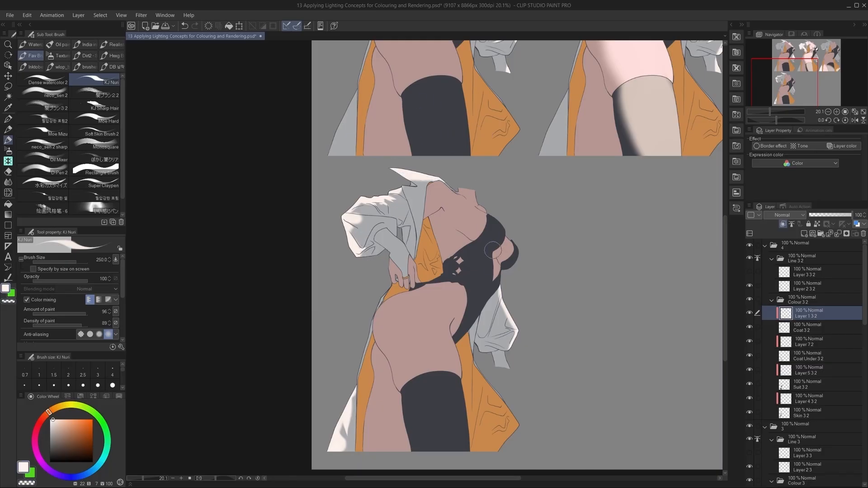
Strengthen the near-white light on the folds and cuff of the fourth figure's hanging sleeve in Layer 1 3 2.
key("c")
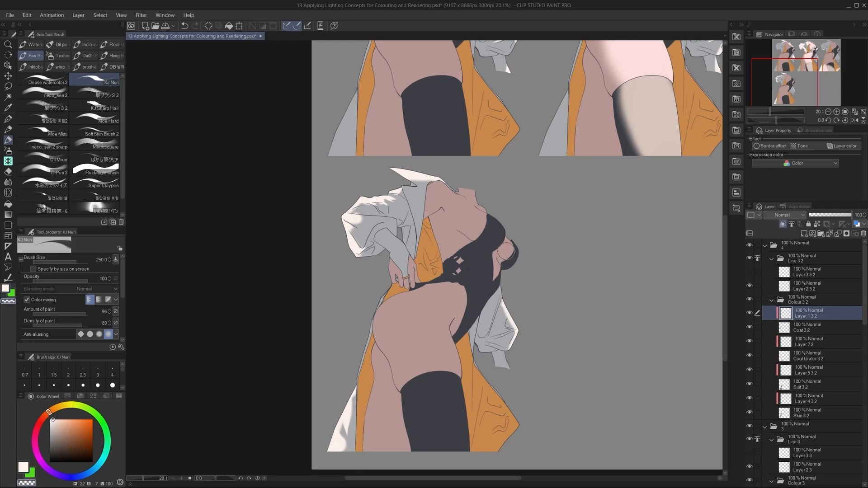
key("c")
mouse_move(512, 319)
left_mouse_down()
mouse_move(508, 344)
mouse_move(519, 342)
mouse_move(512, 354)
mouse_move(481, 344)
mouse_move(484, 356)
mouse_move(512, 358)
left_mouse_up()
key("ctrl+z")
key("ctrl+z")
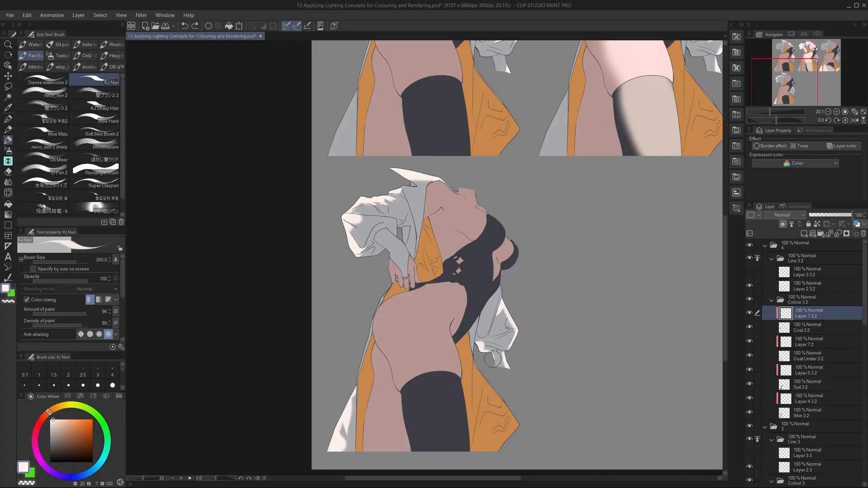
Touch up the near-white light on the inner folds of the fourth figure's raised sleeve.
scroll(531, 320, "down", 2)
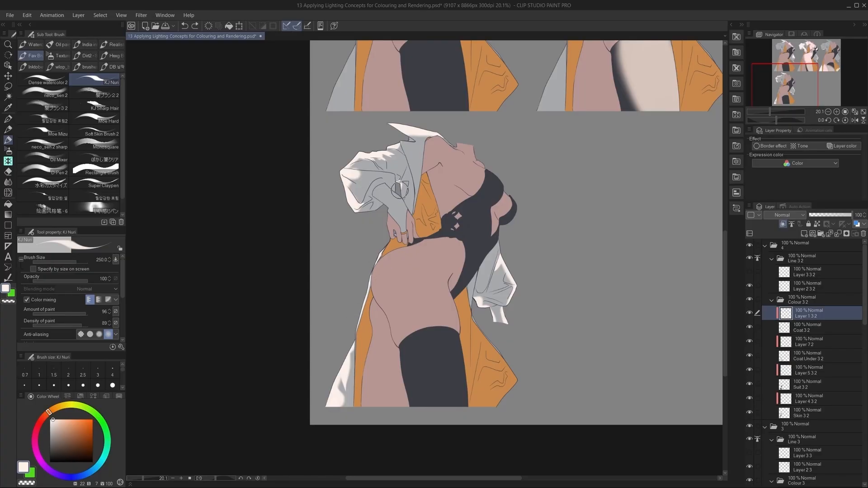
mouse_move(401, 185)
left_mouse_down()
mouse_move(394, 210)
mouse_move(377, 209)
mouse_move(383, 202)
mouse_move(366, 213)
left_mouse_up()
key("ctrl+z")
Paint pale pink rim light on the fourth figure's neck and upper chest skin in Layer 4 3 2.
key("ctrl+z")
key("ctrl+z")
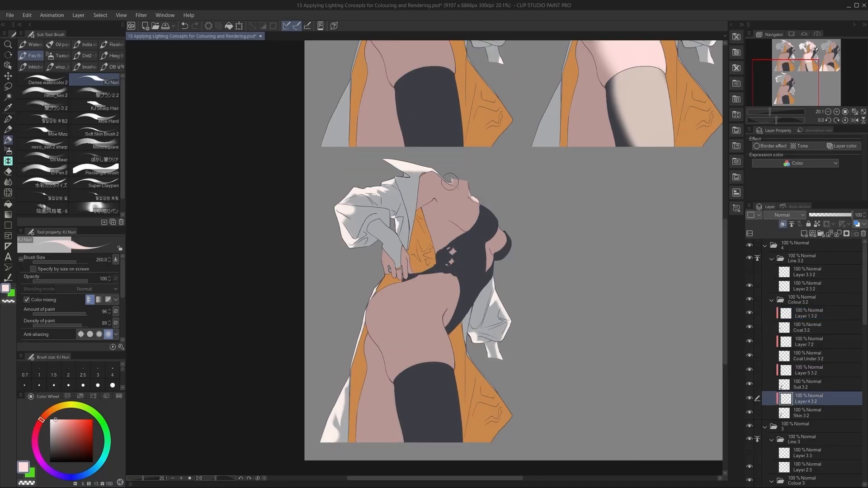
left_click_drag(448, 171, 451, 183)
key("ctrl+z")
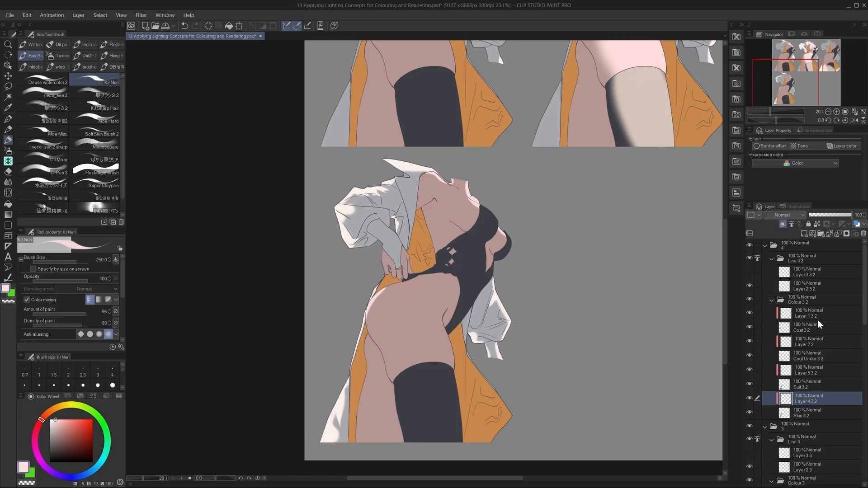
Paint pale beige light on the upper edge of the fourth figure's dark suit in Layer 5 3 2.
left_click(818, 343)
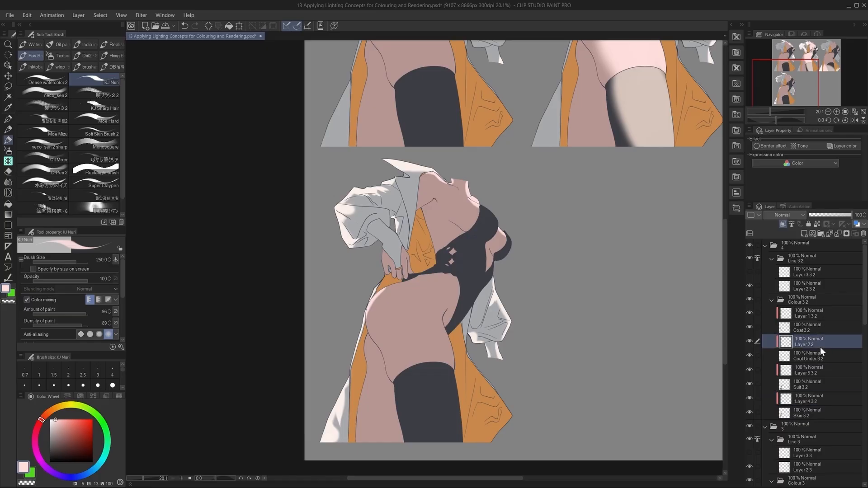
left_click(816, 370)
key("ctrl+z")
left_click_drag(472, 245, 479, 251)
key("ctrl+z")
key("ctrl+z")
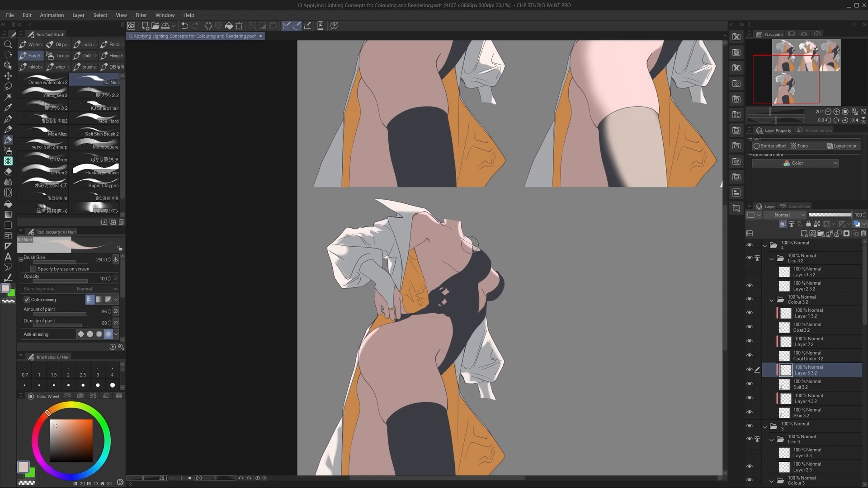
Paint a thin beige rim light along the outer chest contour of the fourth figure's suit.
key("ctrl+z")
mouse_move(485, 263)
left_mouse_down()
mouse_move(492, 260)
mouse_move(504, 287)
left_mouse_up()
key("ctrl+z")
key("ctrl+z")
key("ctrl+z")
left_click_drag(498, 271, 507, 284)
key("ctrl+z")
mouse_move(499, 271)
left_mouse_down()
mouse_move(506, 286)
mouse_move(485, 316)
left_mouse_up()
key("ctrl+z")
key("ctrl+z")
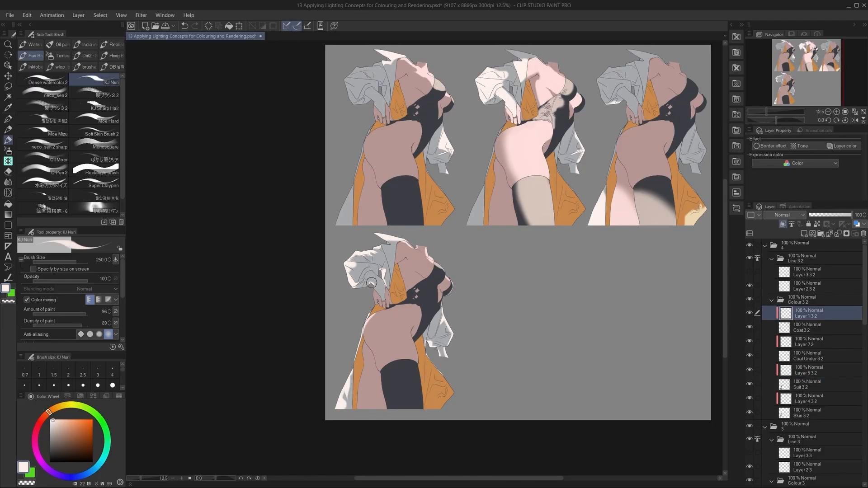
Add near-white light to the forearm folds of the fourth figure's raised sleeve in Layer 1 3 2 and trim it.
left_click_drag(369, 284, 362, 289)
left_click_drag(379, 273, 378, 275)
key("ctrl+z")
key("ctrl+z")
left_click(375, 276, "alt")
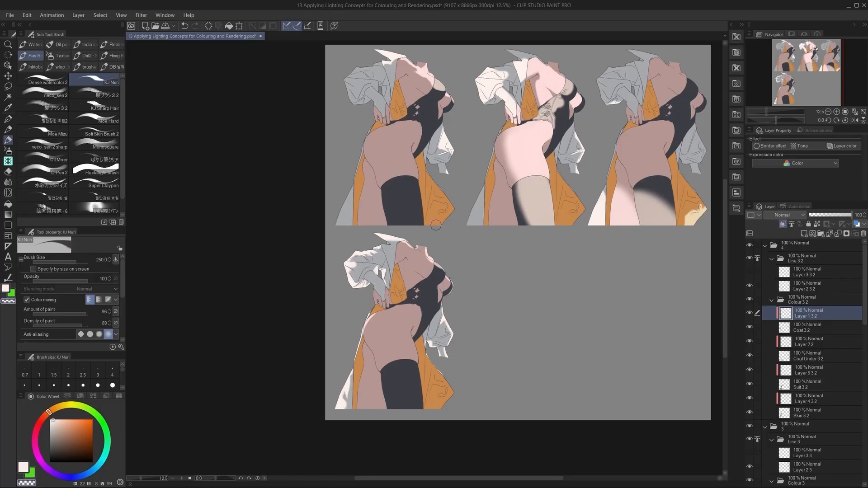
left_click(372, 282, "alt")
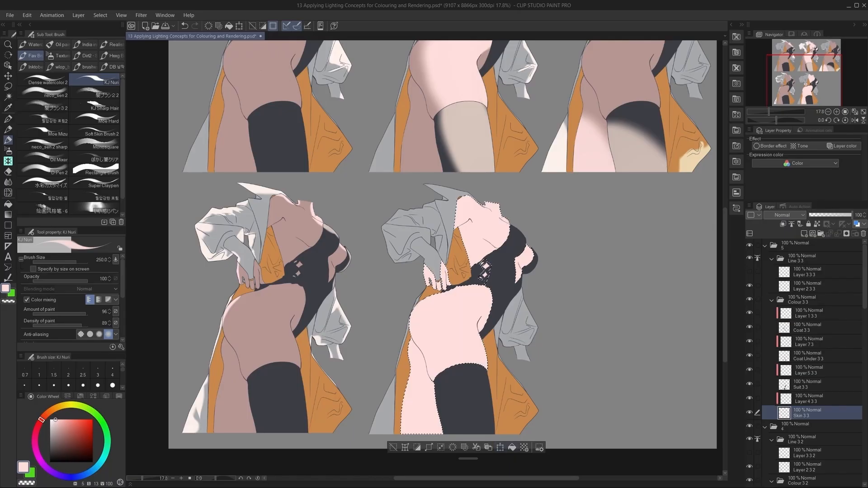
Try filling the fifth figure's Suit 3 3 layer with the sampled beige, then with mid grey.
left_click(806, 385)
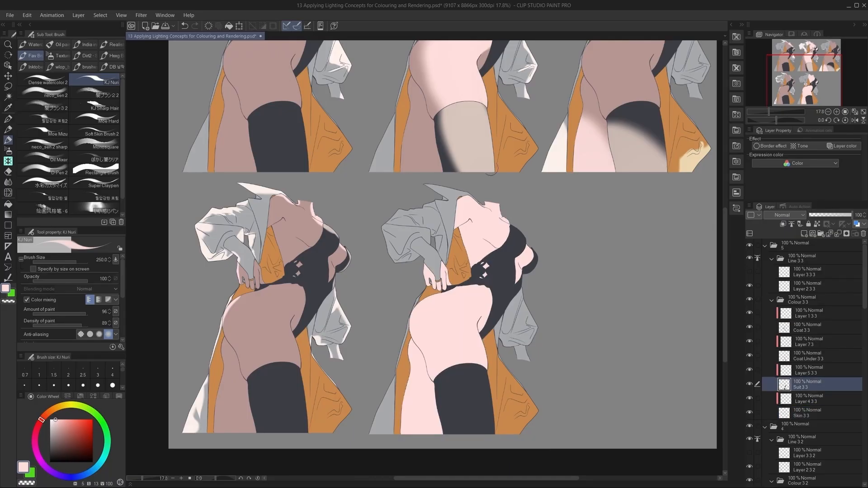
left_click(476, 151, "alt")
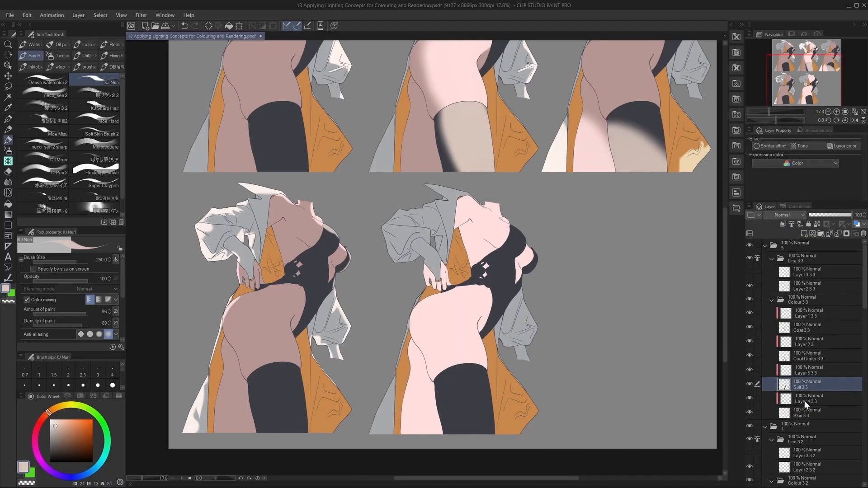
left_click(792, 388, "ctrl")
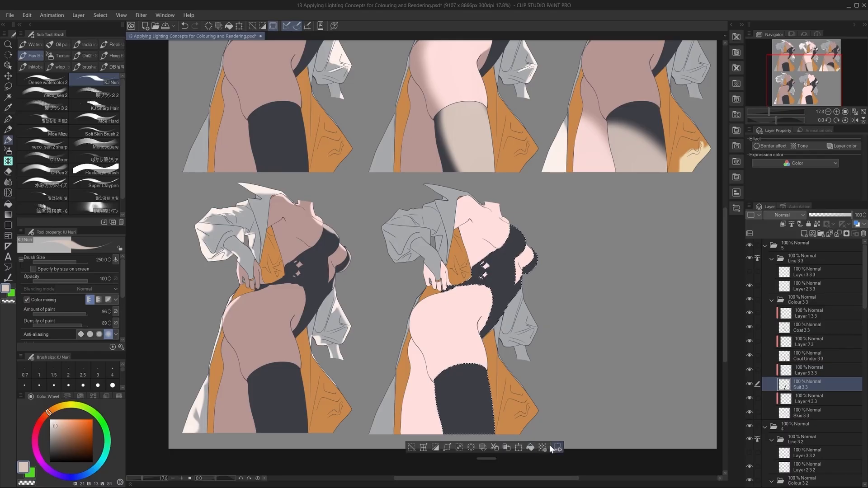
key("alt+Delete")
key("ctrl+z")
left_click(50, 440)
left_click(530, 447)
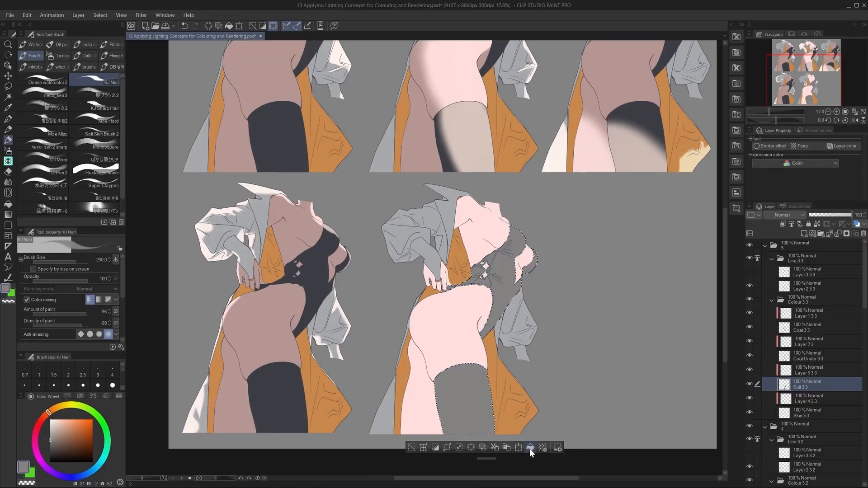
key("ctrl+z")
key("ctrl+d")
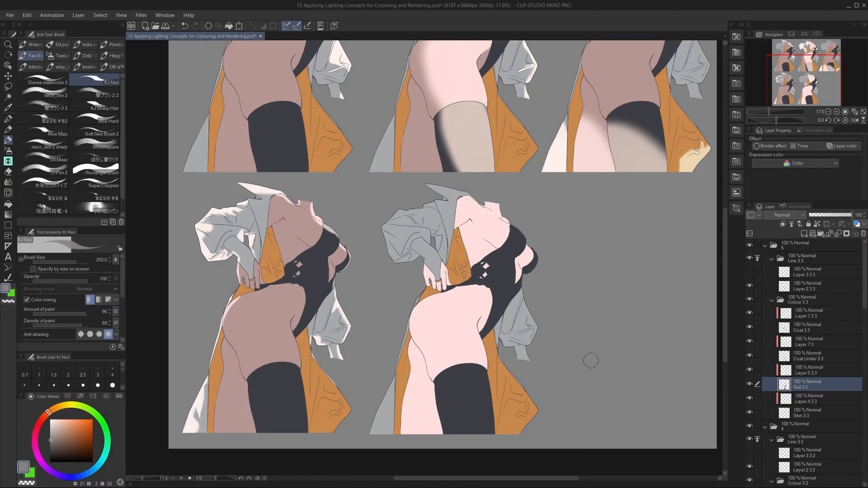
Fill the fifth figure's Coat 3 3 layer with the near-white light colour sampled from the fourth figure's collar.
left_click(810, 344)
left_click(259, 186, "alt")
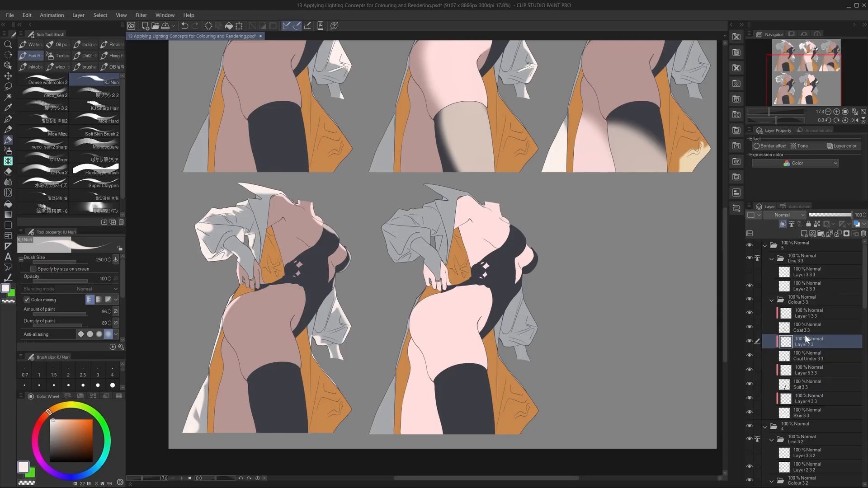
left_click(794, 329)
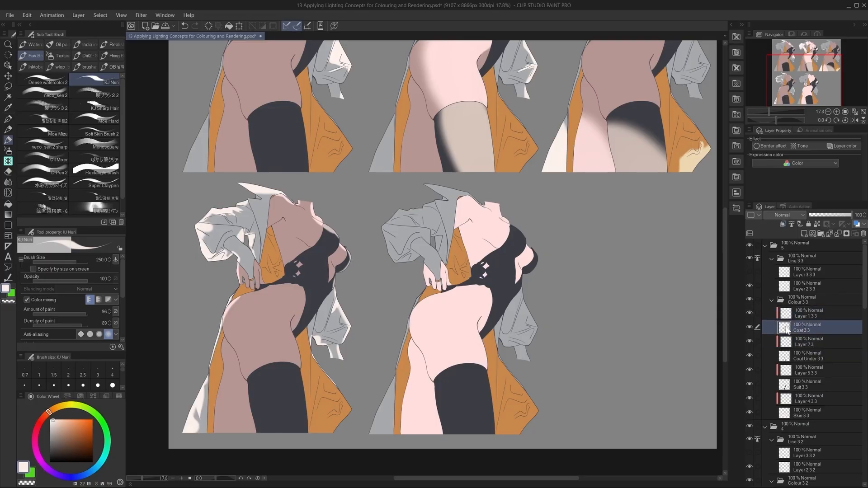
left_click(787, 329, "ctrl")
left_click(498, 447)
key("ctrl+d")
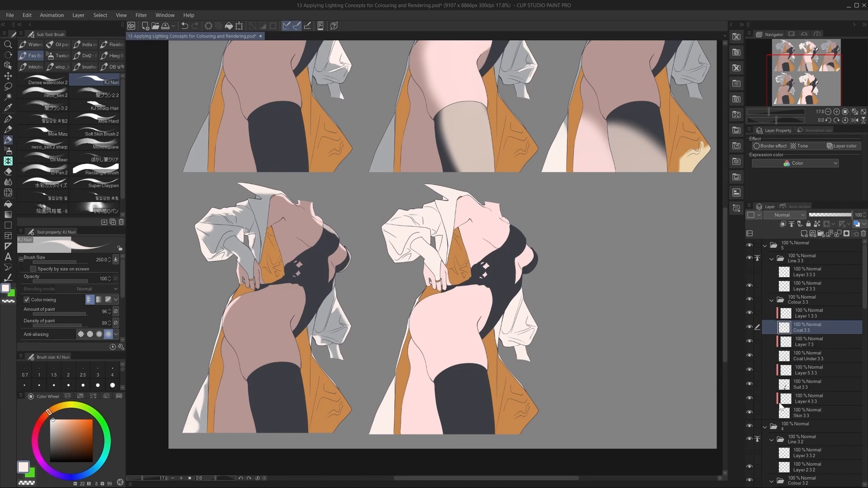
Fill the fifth figure's Coat Under 3 3 layer with a brighter, saturated orange.
left_click(803, 357)
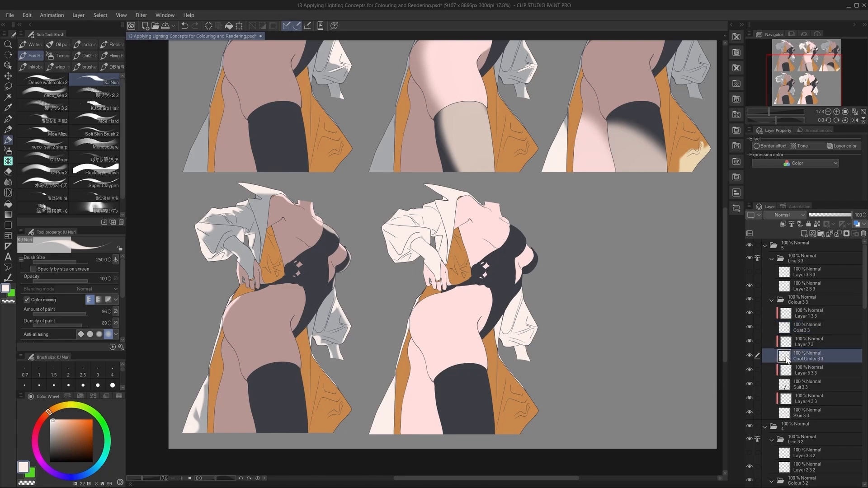
left_click(785, 357, "ctrl")
left_click(459, 274, "alt")
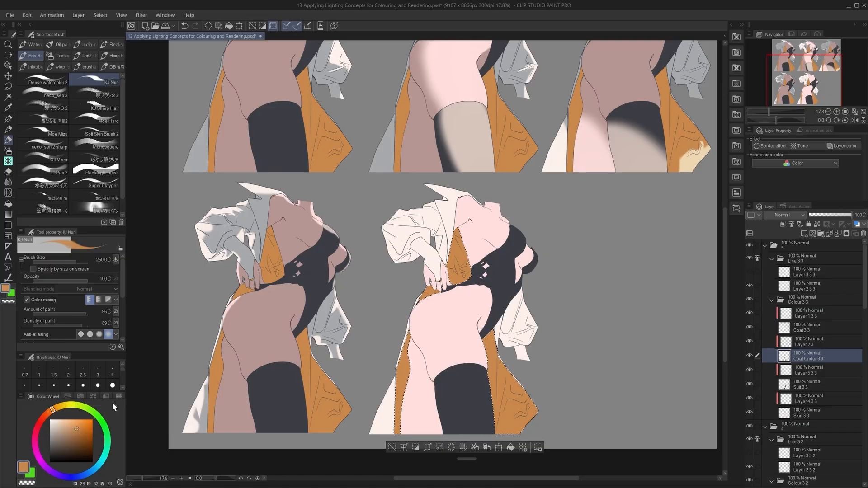
left_click(71, 421)
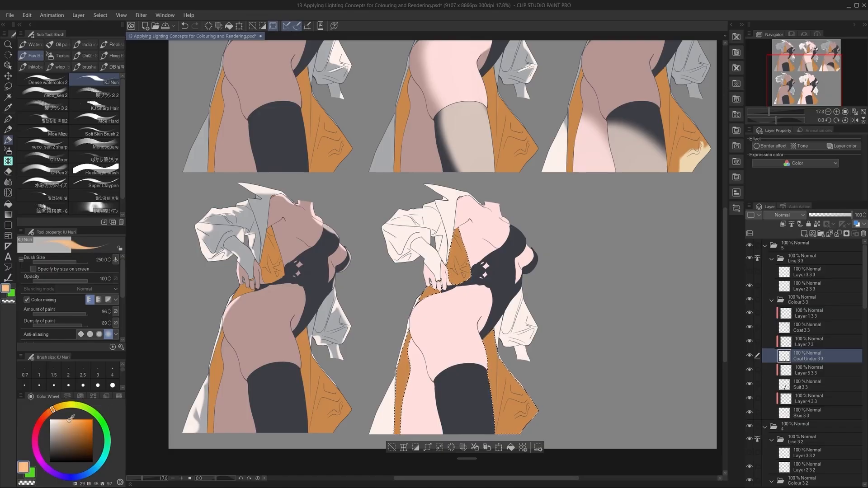
left_click(511, 447)
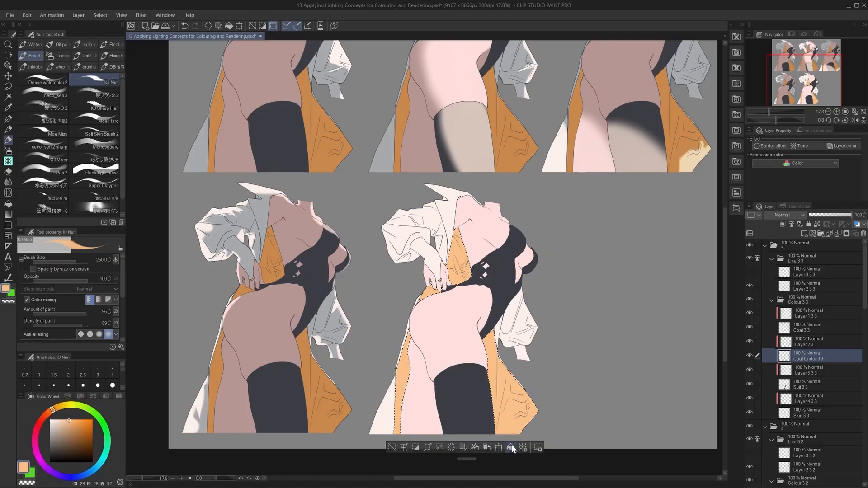
left_click(76, 420)
left_click(78, 420)
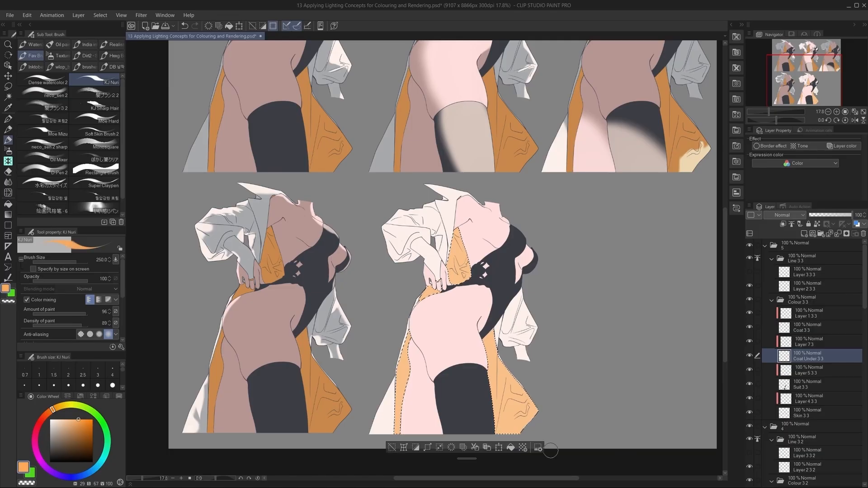
left_click(512, 446)
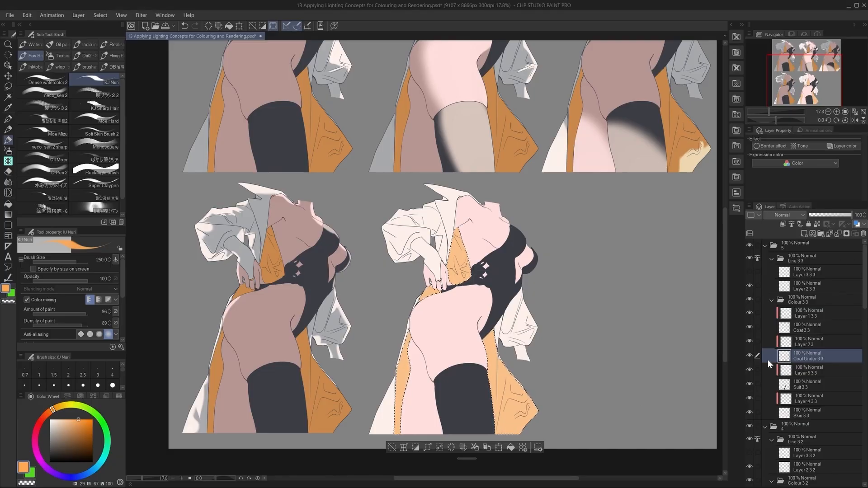
left_click(509, 447)
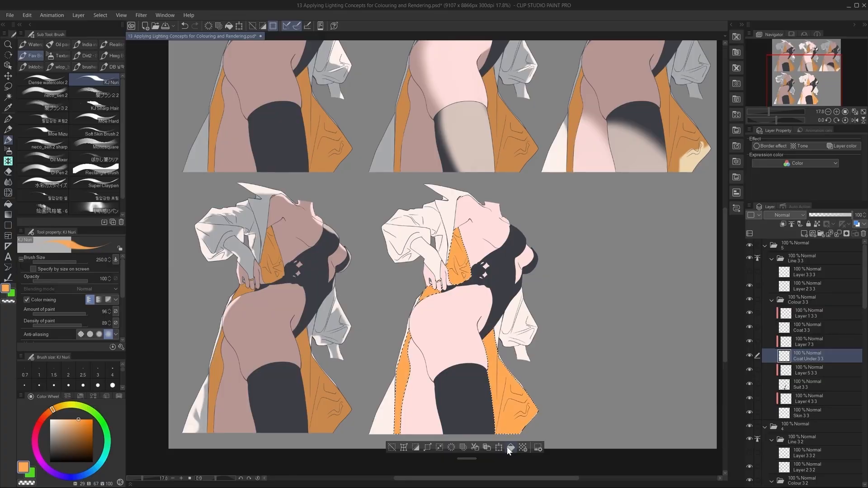
key("ctrl+d")
Fill the fifth figure's Suit 3 3 layer with a slightly lighter dark grey based on the sampled suit colour.
left_click_drag(547, 372, 530, 371)
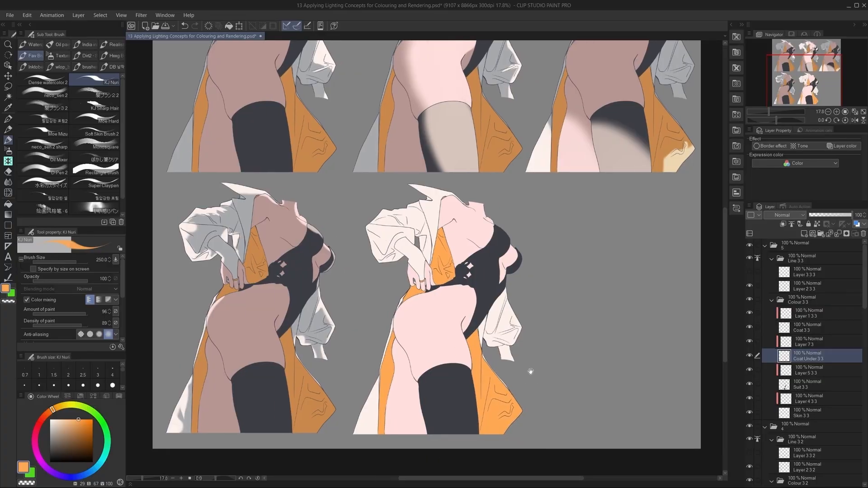
left_click(800, 382)
left_click(784, 384, "ctrl")
left_click(266, 421, "alt")
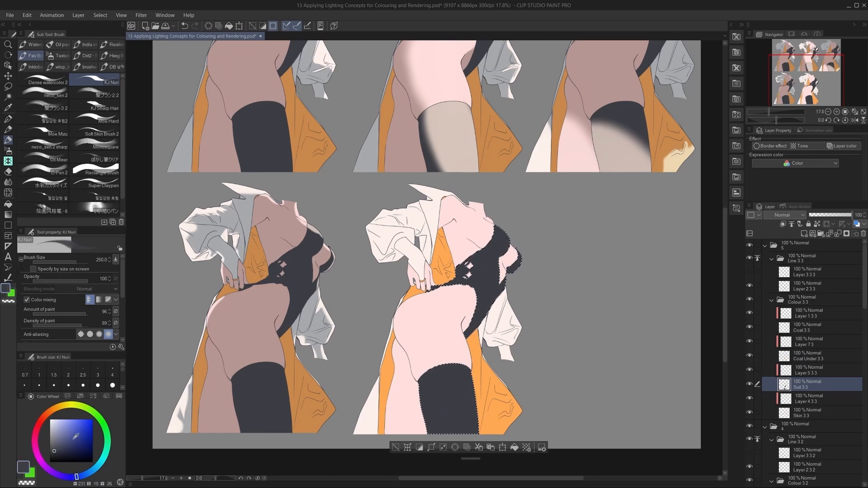
left_click(51, 448)
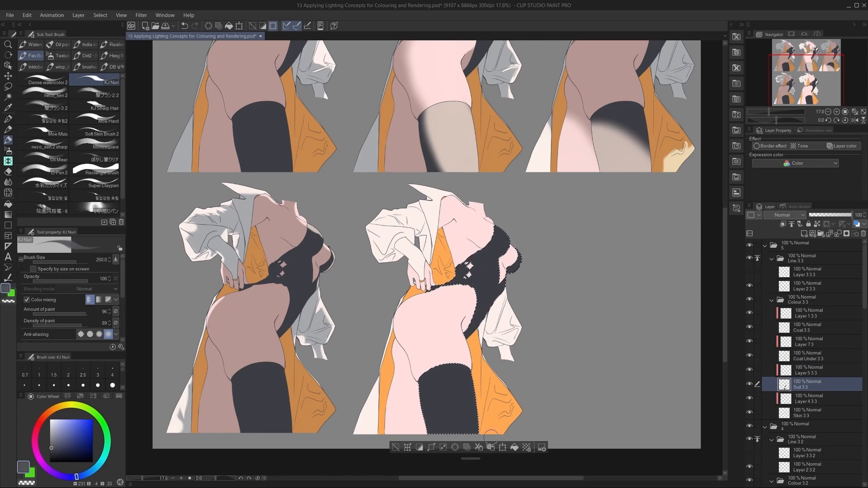
left_click(514, 447)
key("ctrl+d")
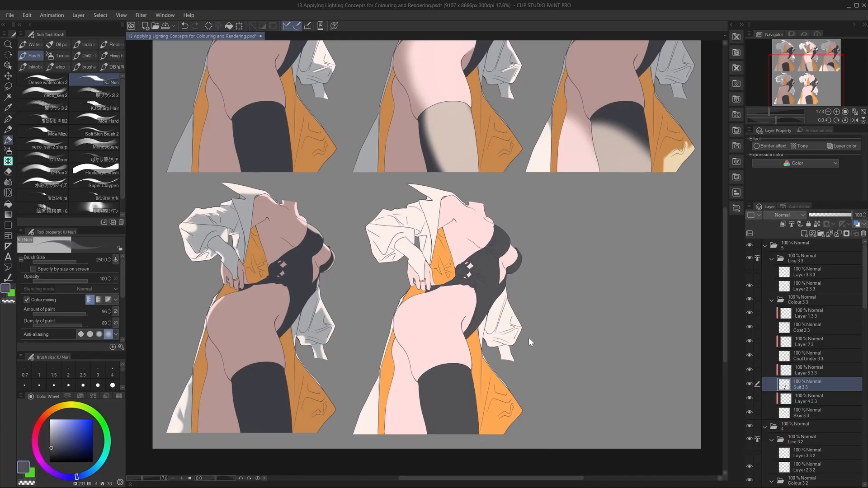
Paint a light pink shadow on the fifth figure's torso beside the coat lining in Layer 4 3 3 with the KJ Nuri brush.
scroll(525, 321, "down", 2)
scroll(483, 295, "up", 2)
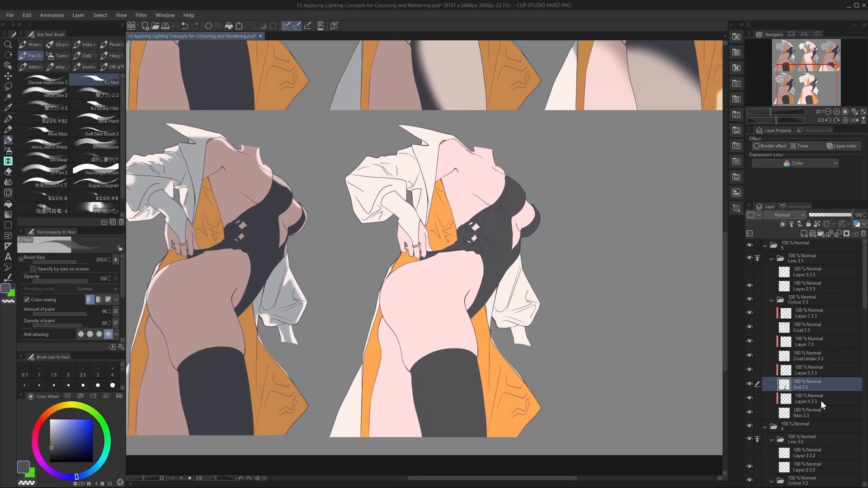
left_click(819, 400)
left_click_drag(552, 299, 558, 304)
key("b")
left_click(236, 198, "alt")
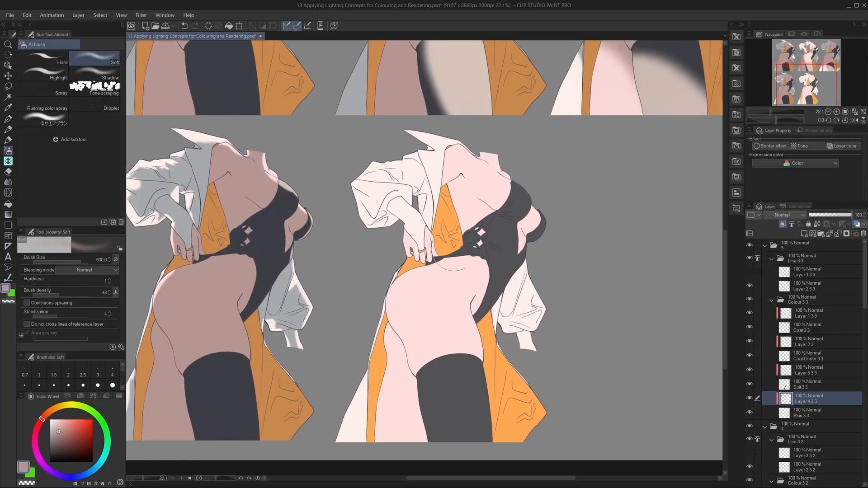
left_click(473, 201, "alt")
left_click(64, 425)
key("b")
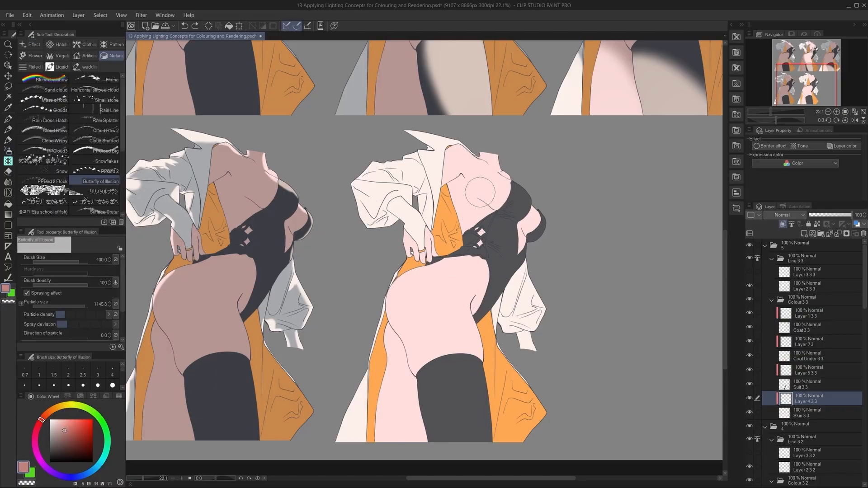
key("b")
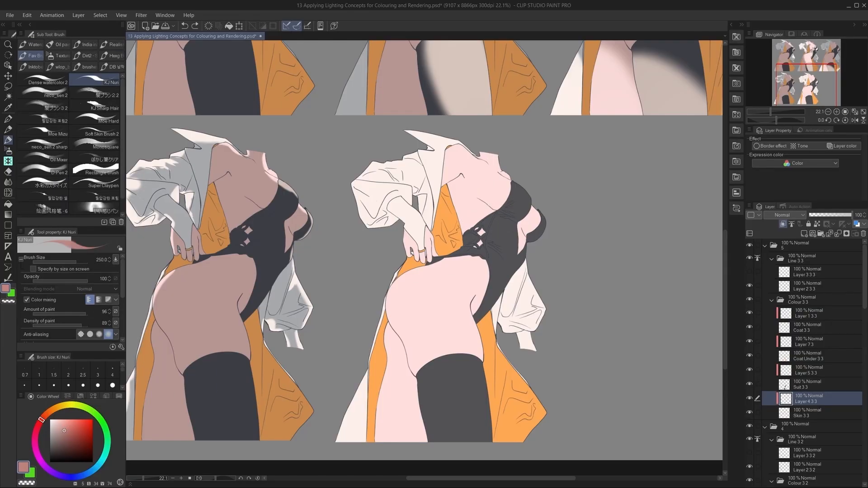
left_click_drag(450, 188, 457, 228)
key("ctrl+z")
left_click(62, 421)
mouse_move(451, 185)
left_mouse_down()
mouse_move(448, 201)
mouse_move(460, 179)
mouse_move(453, 194)
mouse_move(462, 223)
mouse_move(458, 189)
mouse_move(471, 226)
left_mouse_up()
key("ctrl+z")
key("ctrl+z")
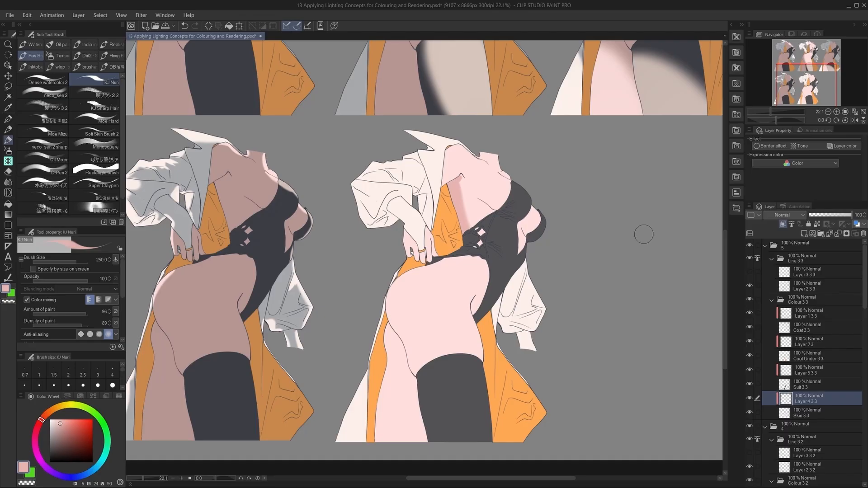
Paint pink shadow along the fifth figure's outer hip and thigh and over the rear leg.
scroll(533, 291, "up", 1)
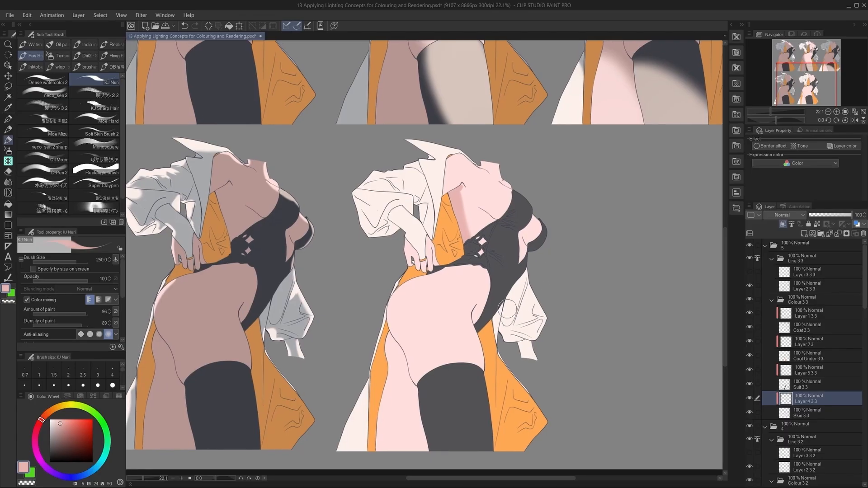
mouse_move(458, 265)
left_mouse_down()
mouse_move(392, 300)
mouse_move(382, 448)
left_mouse_up()
mouse_move(398, 338)
left_mouse_down()
mouse_move(406, 460)
mouse_move(401, 350)
mouse_move(418, 443)
left_mouse_up()
left_click_drag(414, 369, 430, 451)
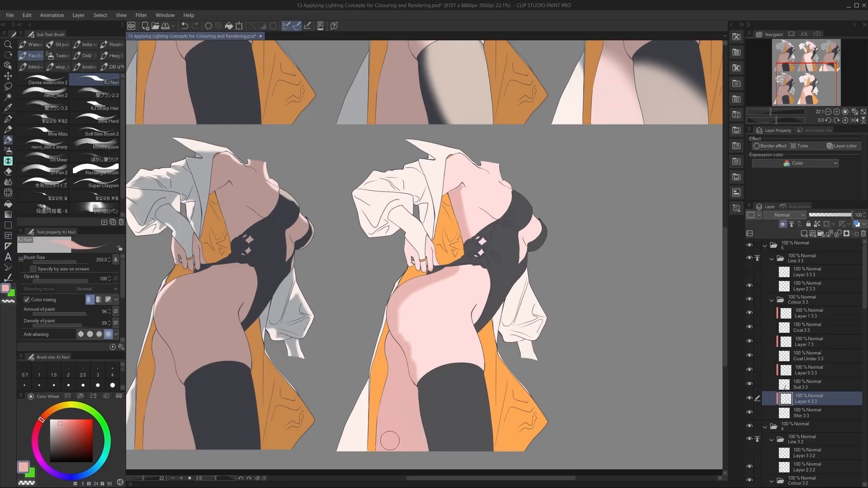
Widen and soften the pink shadow across the fifth figure's hip and thigh with the brush size raised to 700.
key("bracketright")
key("bracketright")
key("bracketright")
key("bracketright")
key("bracketright")
mouse_move(468, 264)
left_mouse_down()
mouse_move(437, 279)
mouse_move(412, 381)
left_mouse_up()
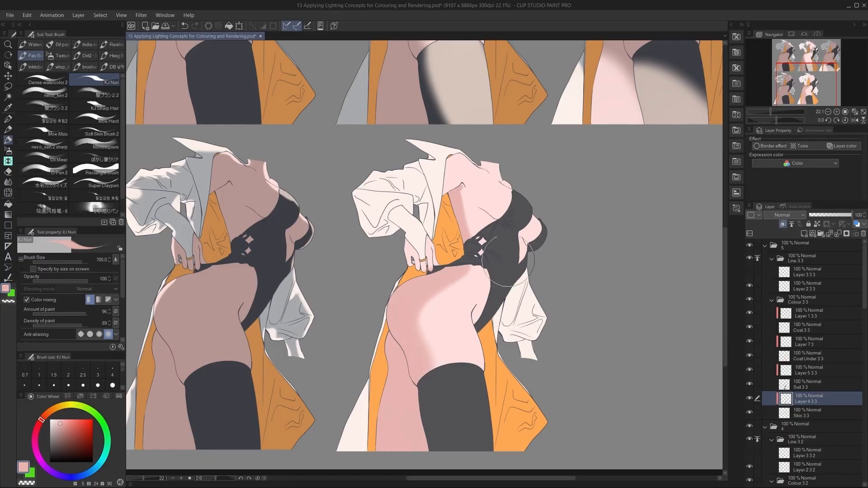
Paint soft pink shadows on the fifth figure's shoulder, chest and the skin at the side of the suit.
key("ctrl+z")
mouse_move(456, 185)
left_mouse_down()
mouse_move(504, 223)
mouse_move(479, 197)
mouse_move(500, 223)
mouse_move(476, 199)
mouse_move(477, 234)
mouse_move(481, 219)
mouse_move(461, 191)
mouse_move(489, 249)
left_mouse_up()
key("ctrl+z")
left_click_drag(462, 193, 491, 233)
key("ctrl+z")
mouse_move(475, 312)
left_mouse_down()
mouse_move(477, 323)
mouse_move(480, 304)
mouse_move(485, 326)
left_mouse_up()
key("ctrl+z")
left_click_drag(521, 236, 531, 255)
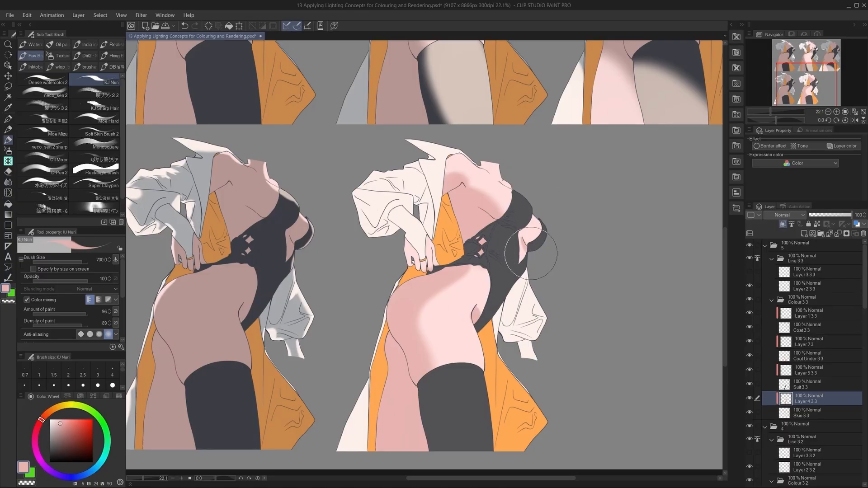